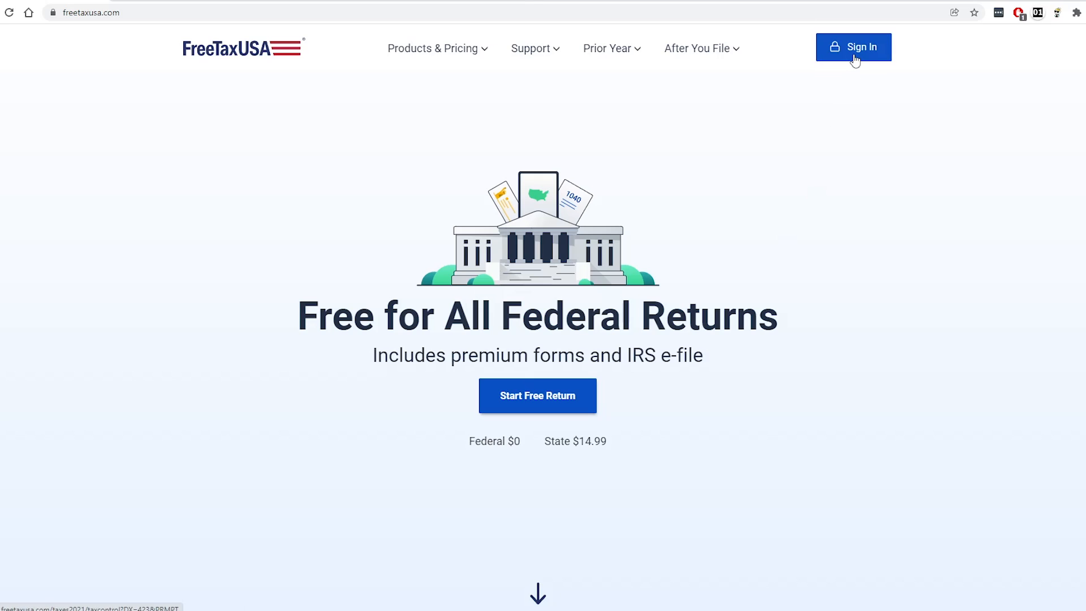
Sign in as a returning user and open the personal information section of the 2021 tax return
click(516, 402)
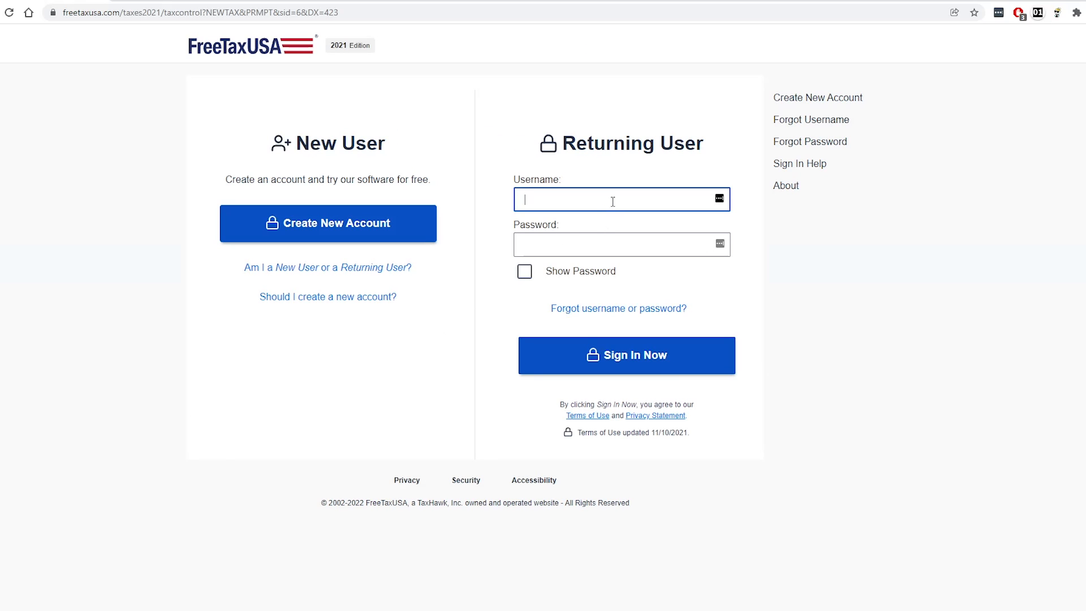
click(618, 355)
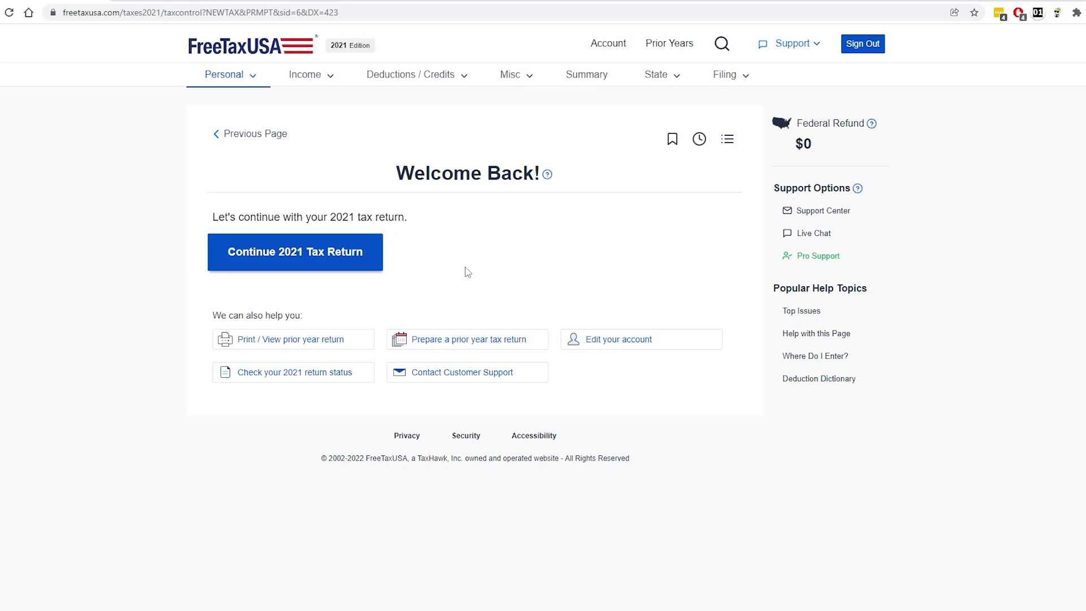
click(233, 79)
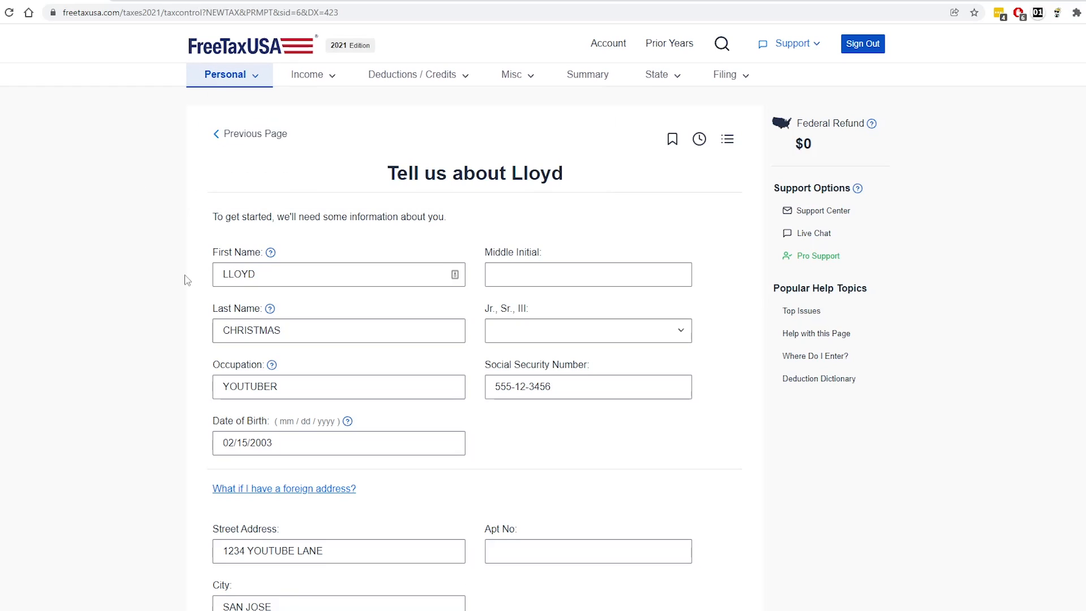
Review the taxpayer's personal details, keep No for being claimed as a dependent, and save the page
scroll(337, 151, down, 2)
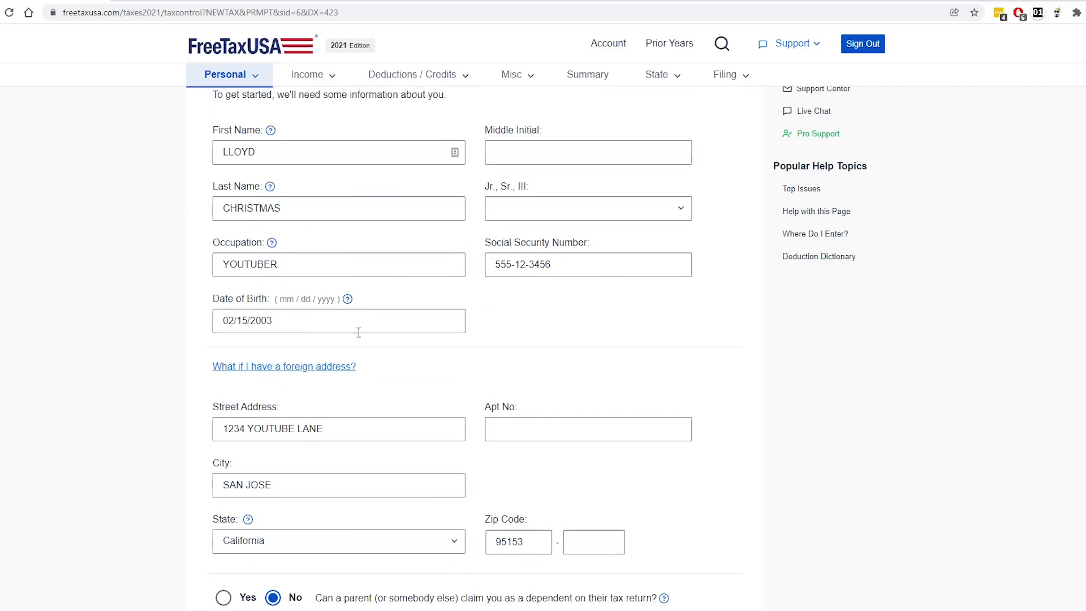
scroll(313, 348, down, 5)
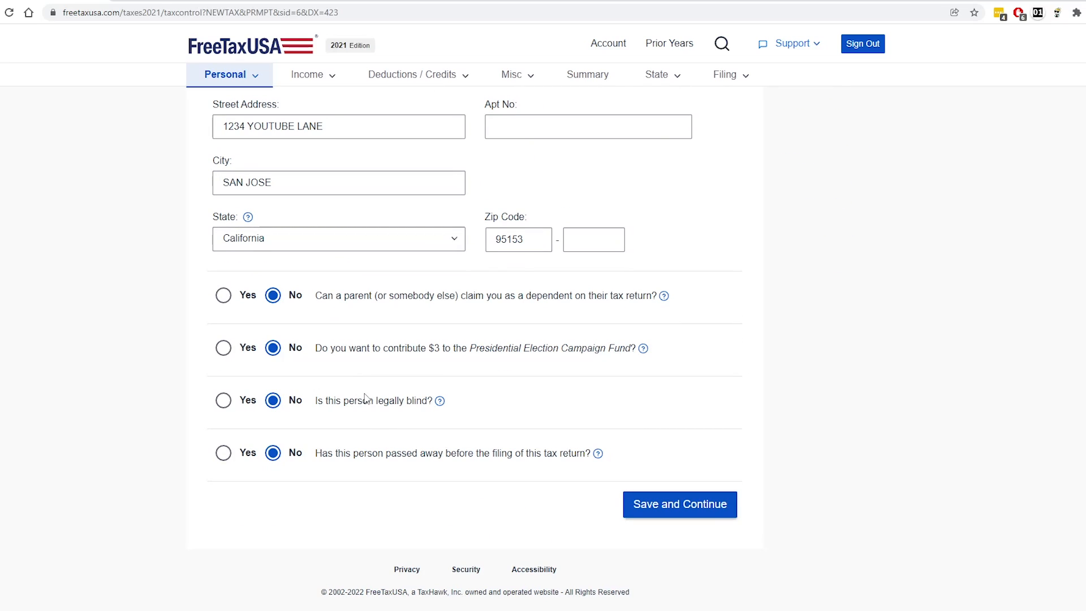
double_click(553, 297)
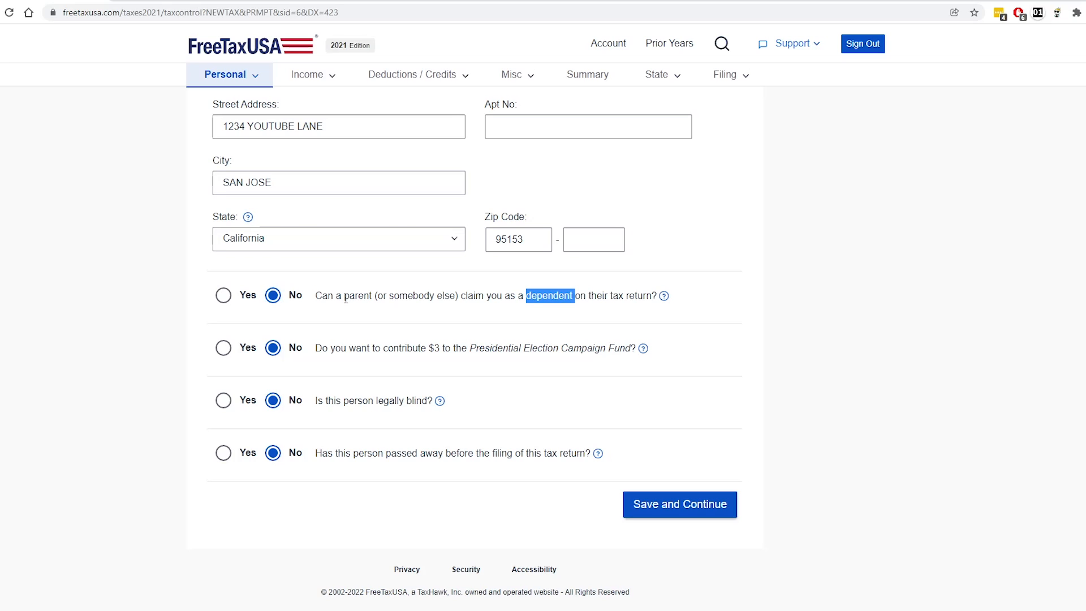
scroll(530, 465, up, 7)
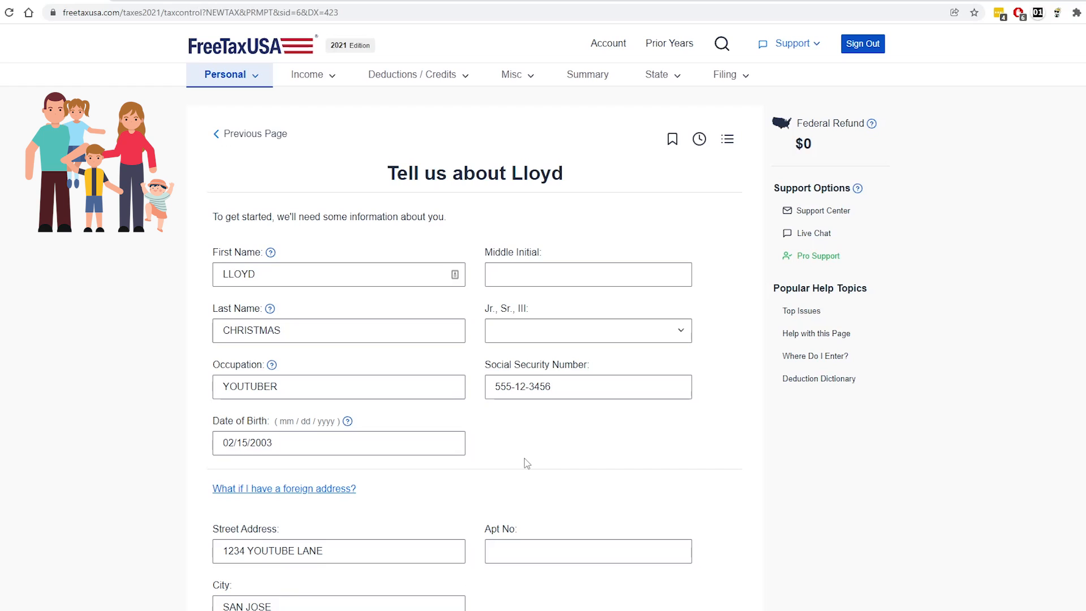
scroll(524, 458, down, 7)
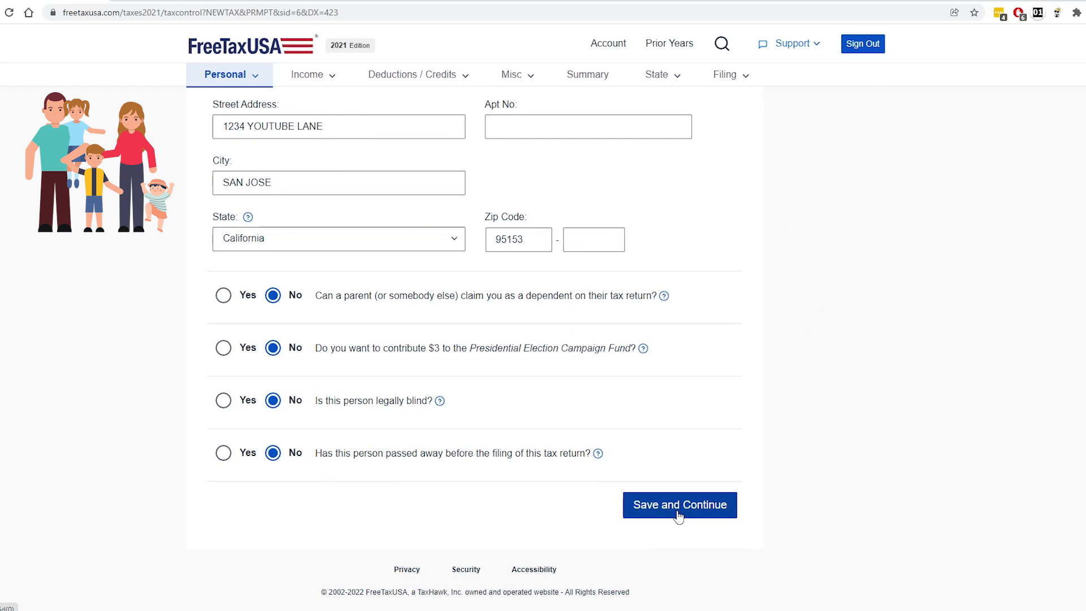
click(682, 515)
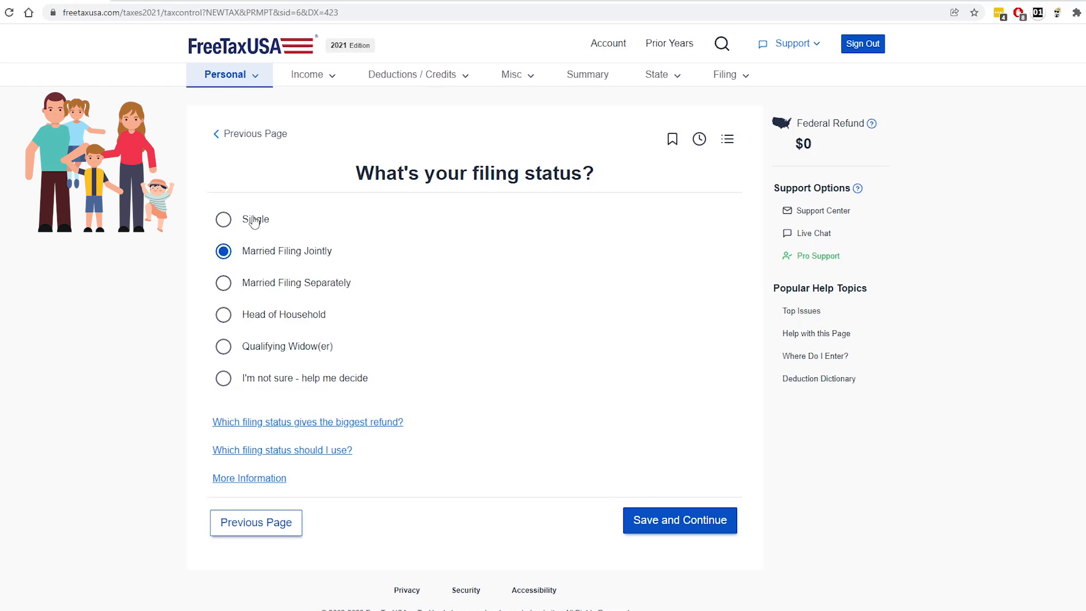
Save Married Filing Jointly as the filing status, then review and save the spouse's information with the dependent question kept at No
click(691, 525)
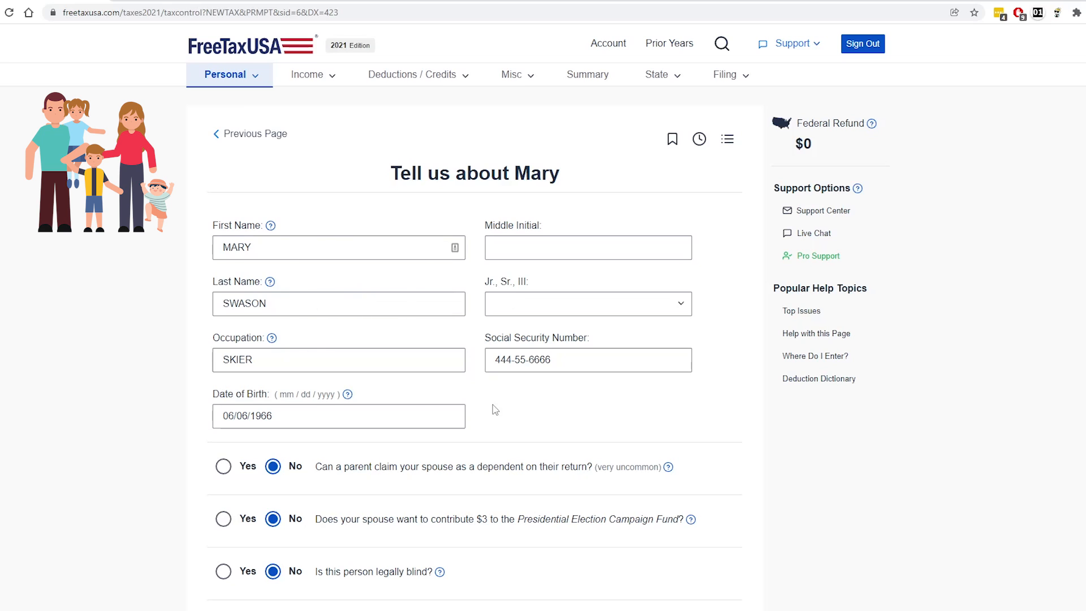
scroll(544, 435, down, 2)
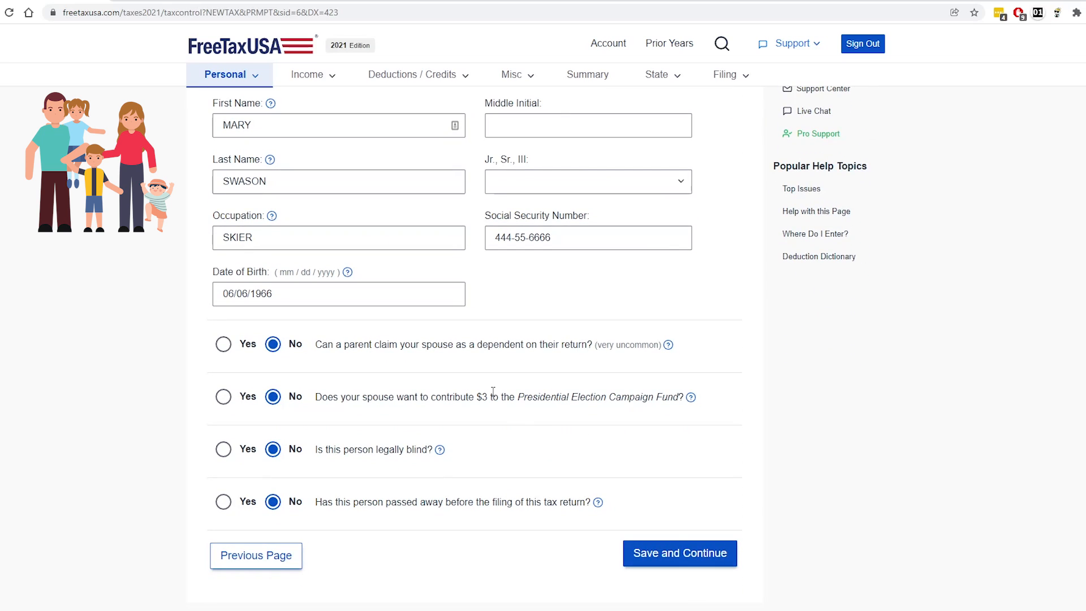
drag(345, 345, 599, 344)
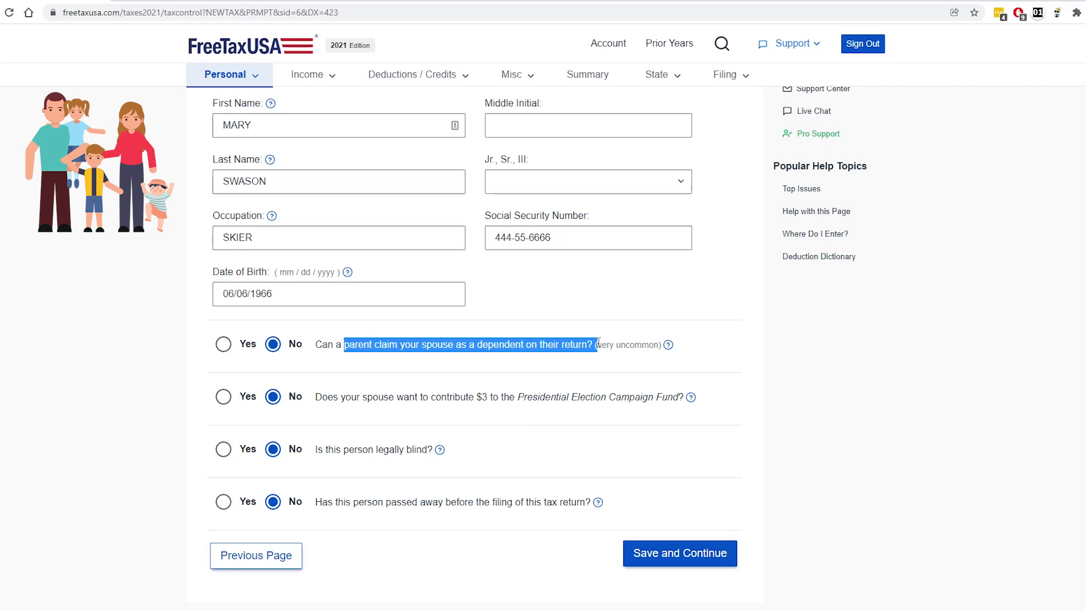
click(597, 344)
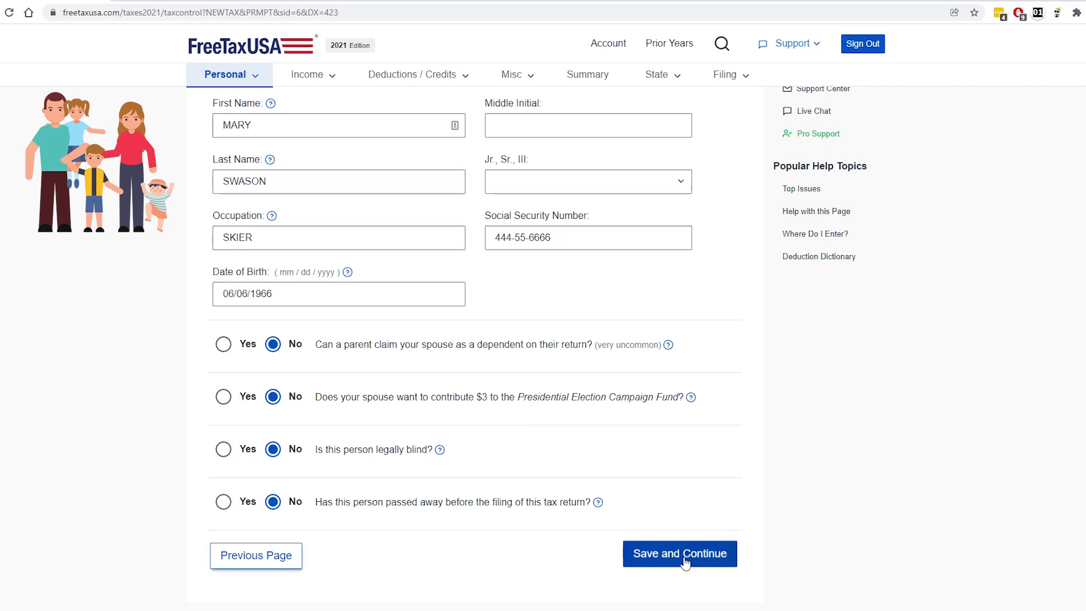
click(684, 557)
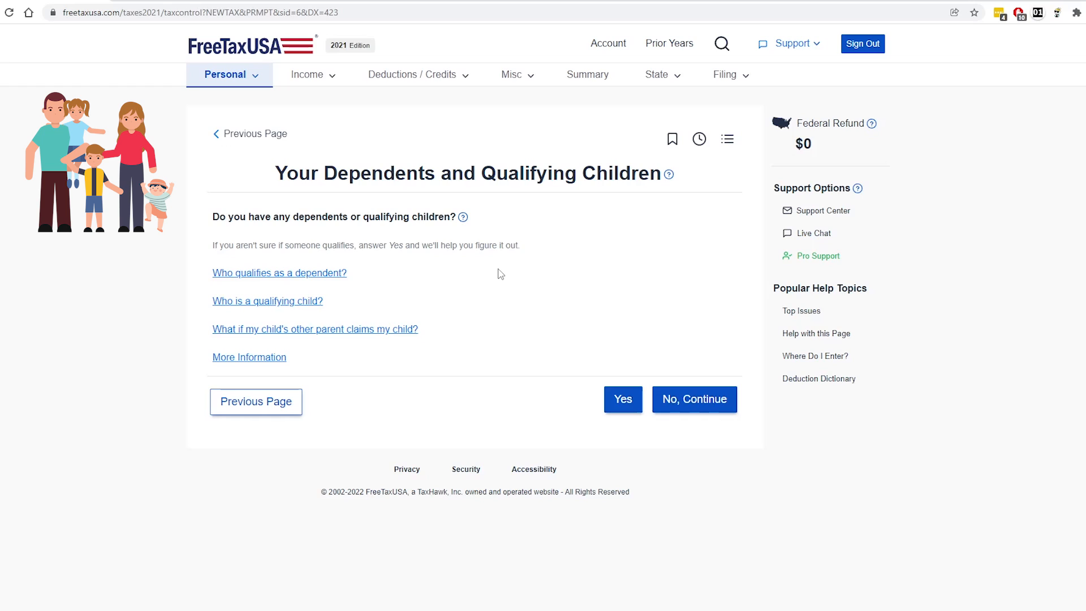
Add a son as a dependent with his personal details and answer Yes to the taxpayer and spouse being his parents
click(616, 408)
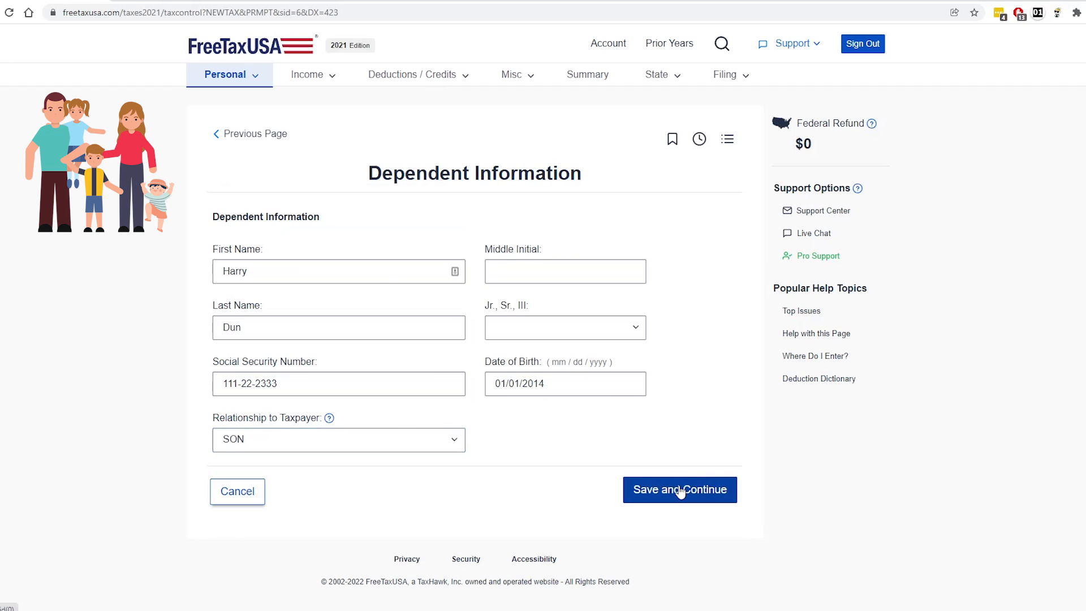
click(680, 493)
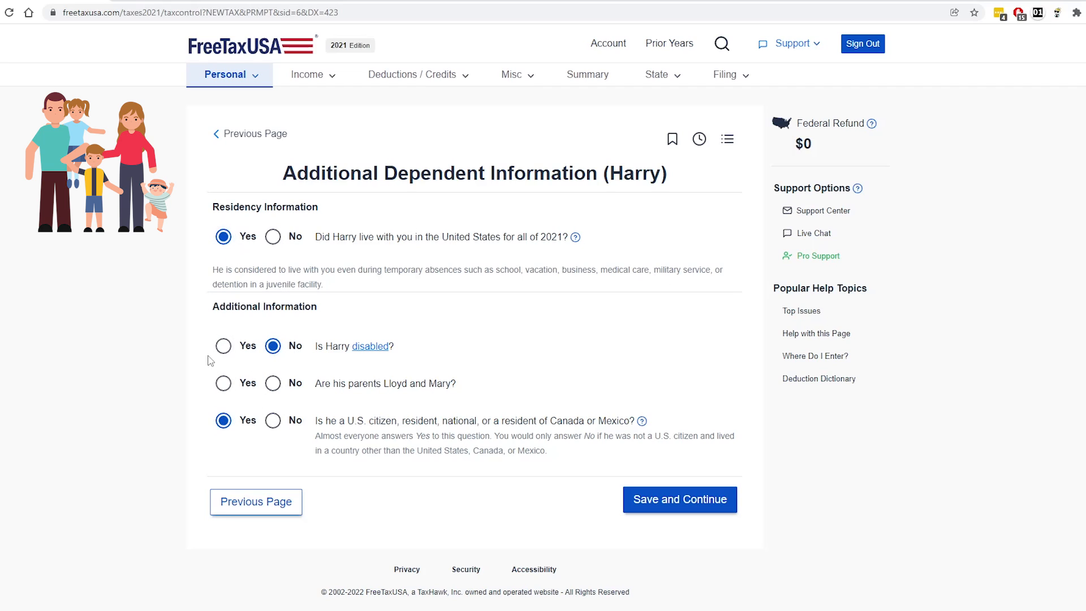
click(223, 383)
click(698, 511)
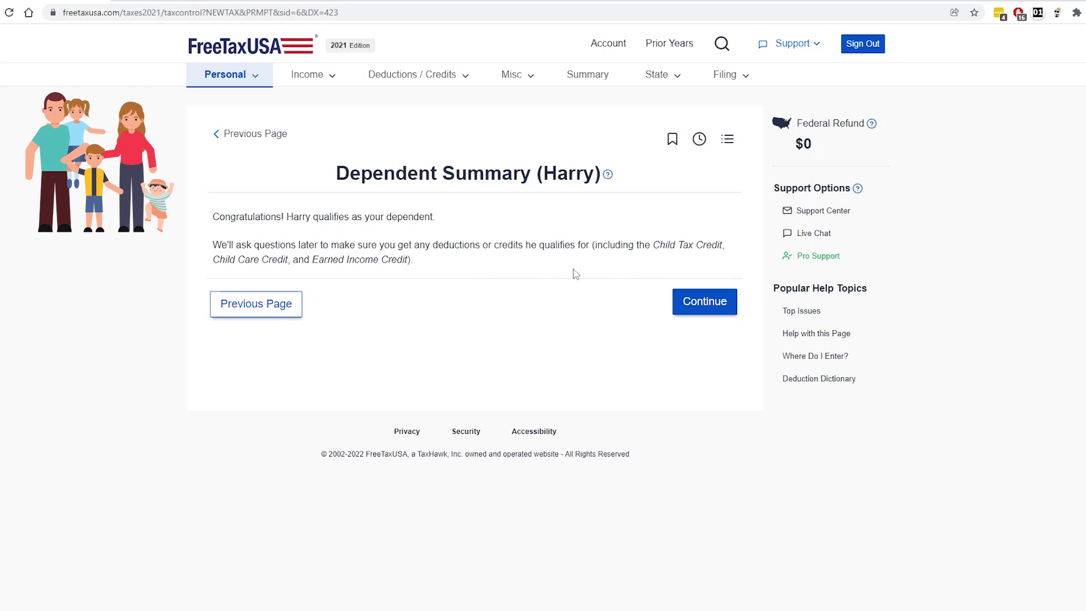
click(704, 301)
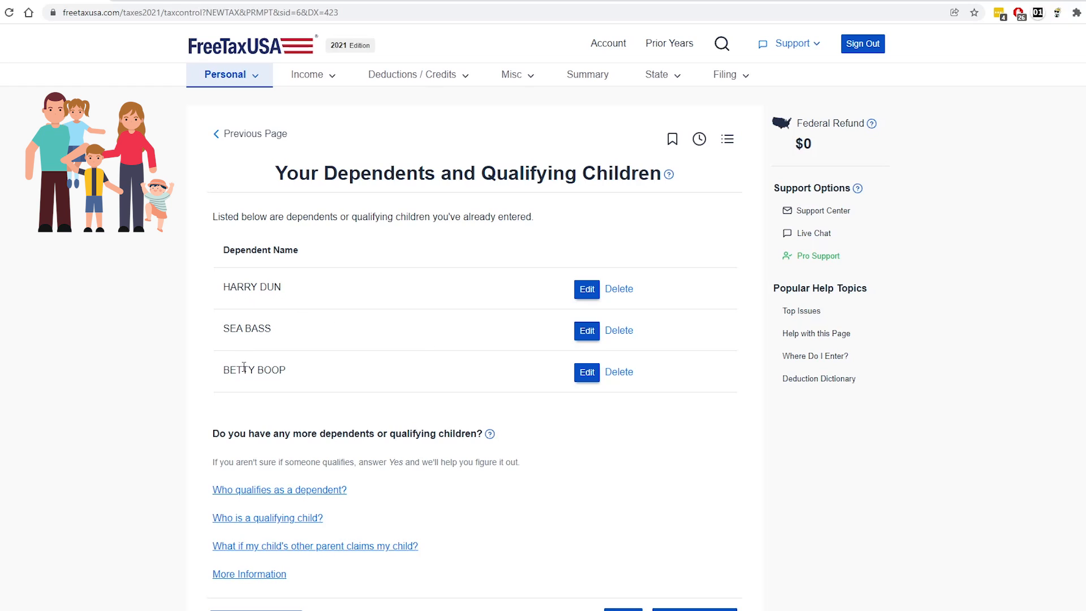
Declare no further dependents and answer Yes to both receiving advance Child Tax Credit payments and answering the payment questions now
scroll(399, 396, down, 1)
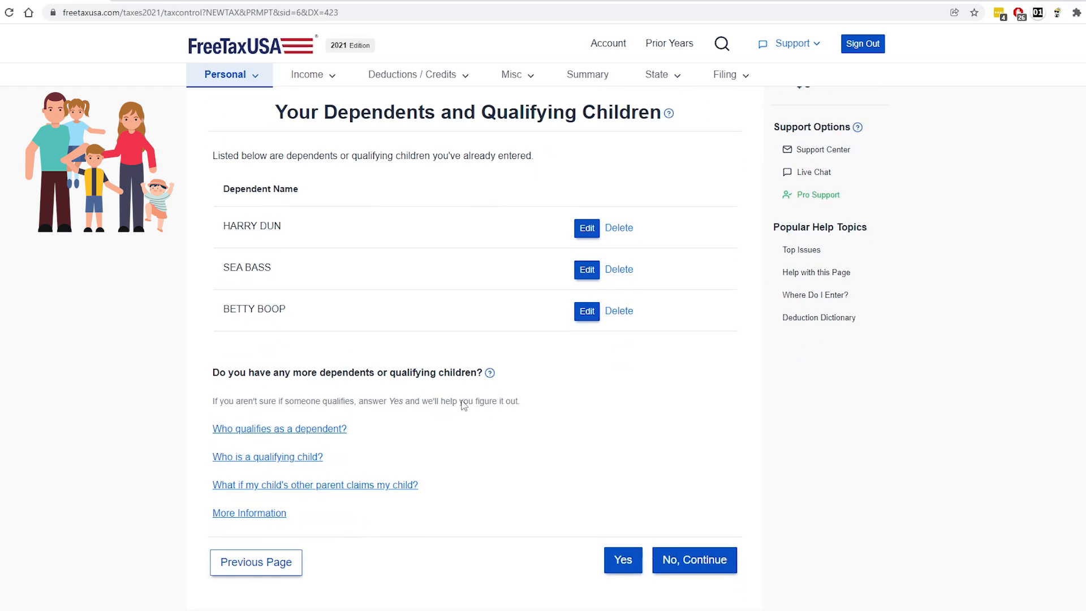
click(707, 561)
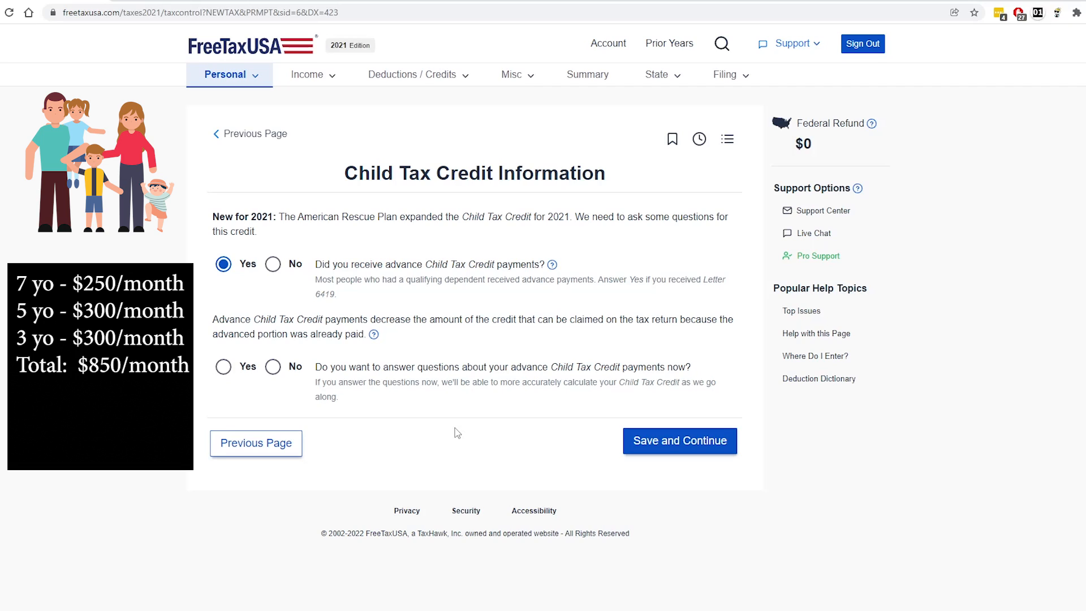
click(234, 264)
drag(397, 267, 533, 264)
click(529, 264)
click(225, 367)
click(662, 441)
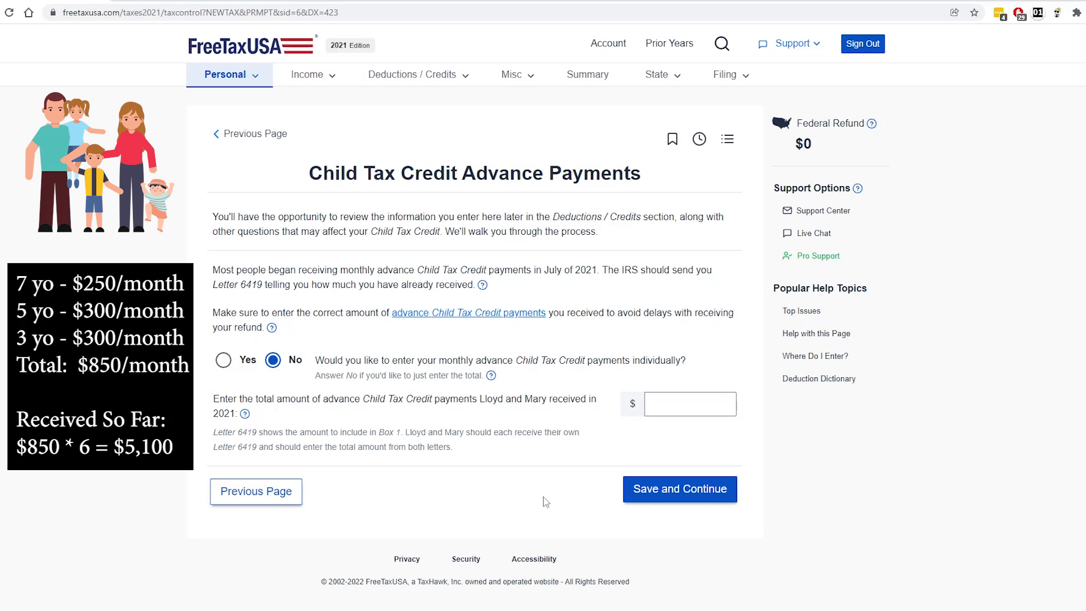
Enter $5,100 as the total advance Child Tax Credit payments received in 2021
click(687, 404)
text(5,100)
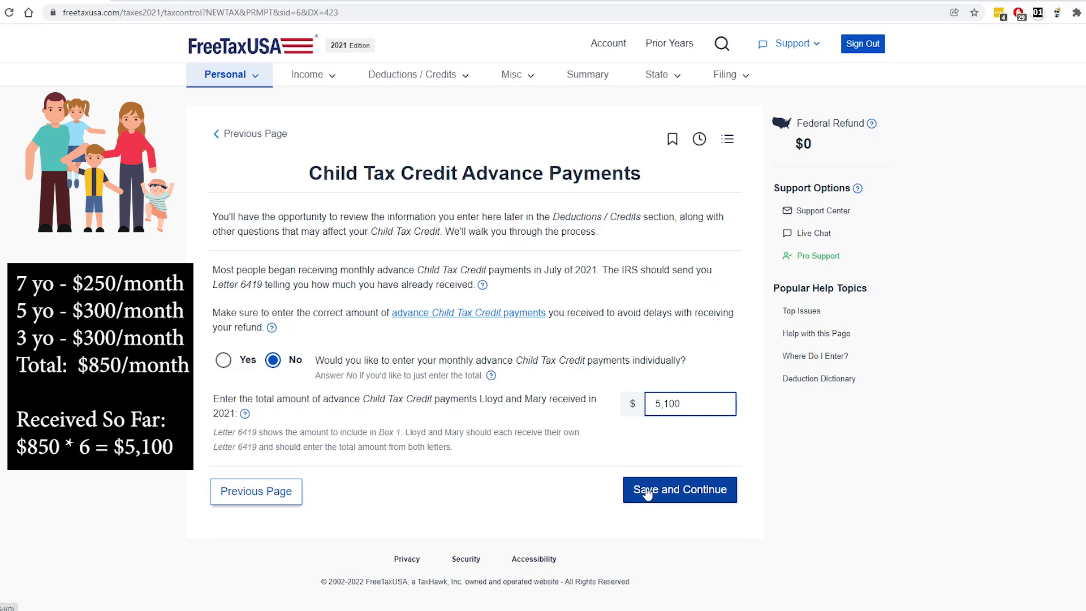
click(237, 367)
click(473, 416)
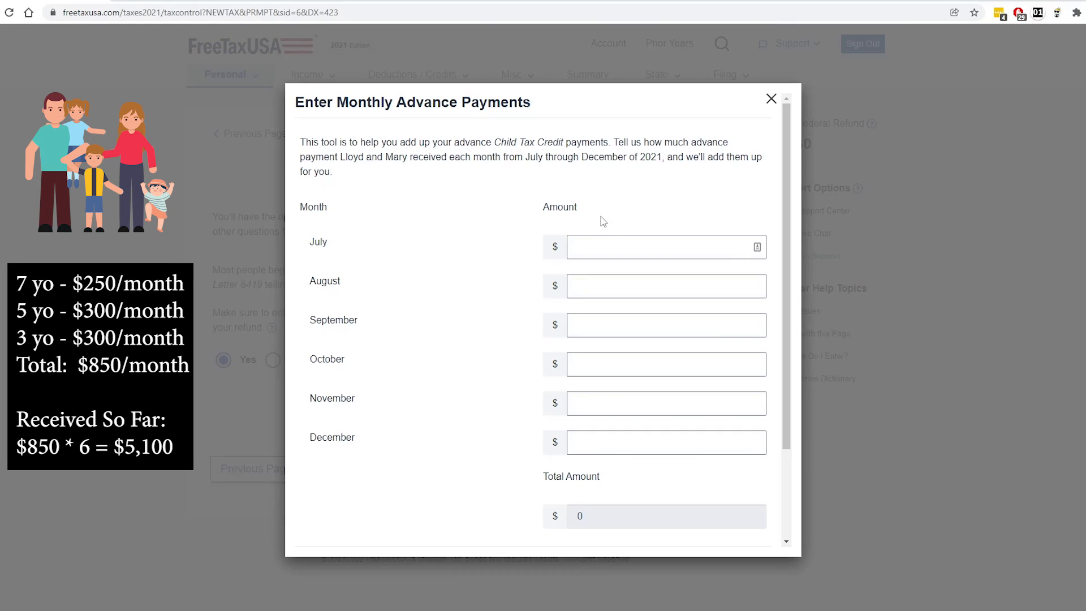
click(598, 285)
click(603, 440)
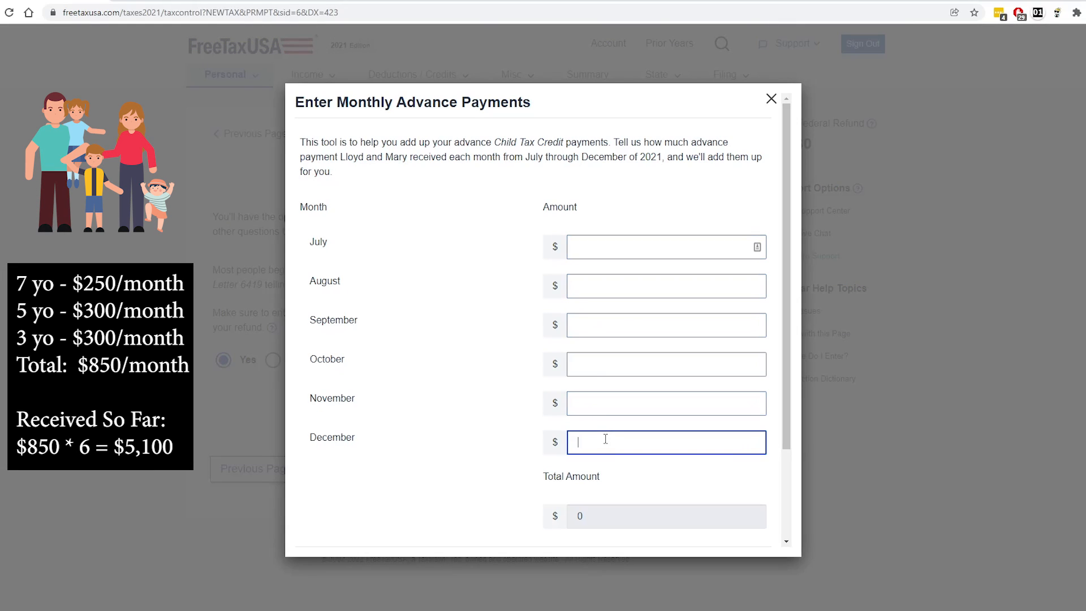
scroll(605, 497, down, 2)
click(559, 468)
click(272, 359)
Save the advance Child Tax Credit payments total and check the federal refund amount
click(709, 405)
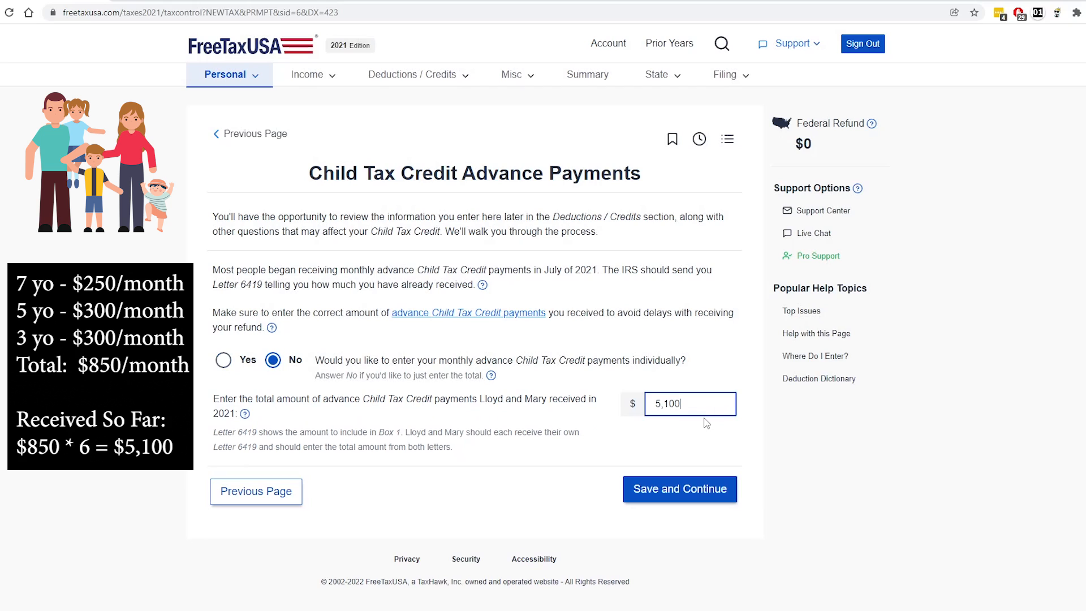
click(687, 496)
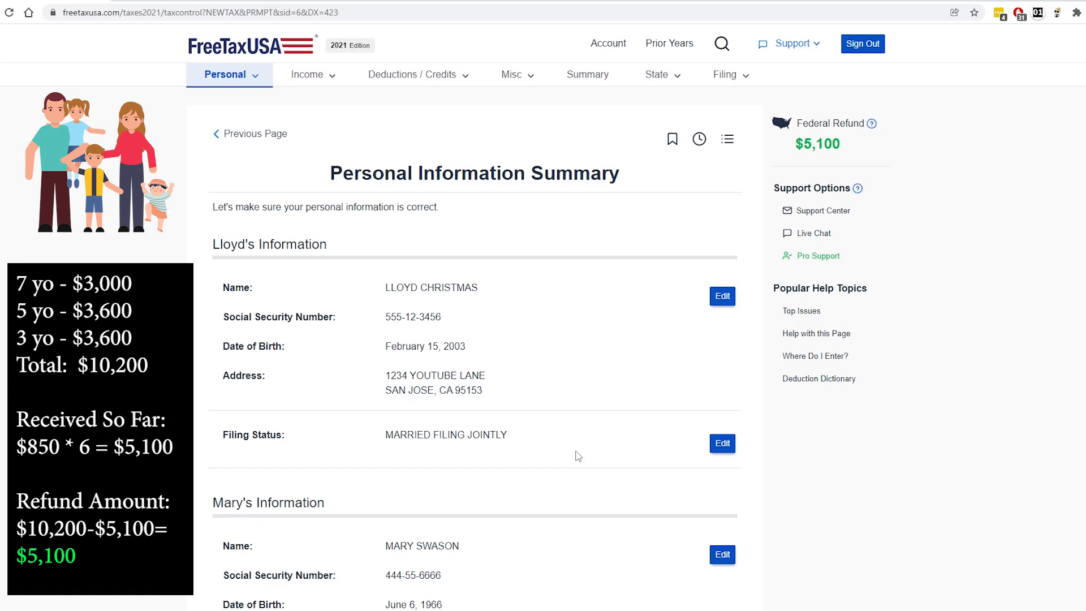
drag(794, 143, 849, 148)
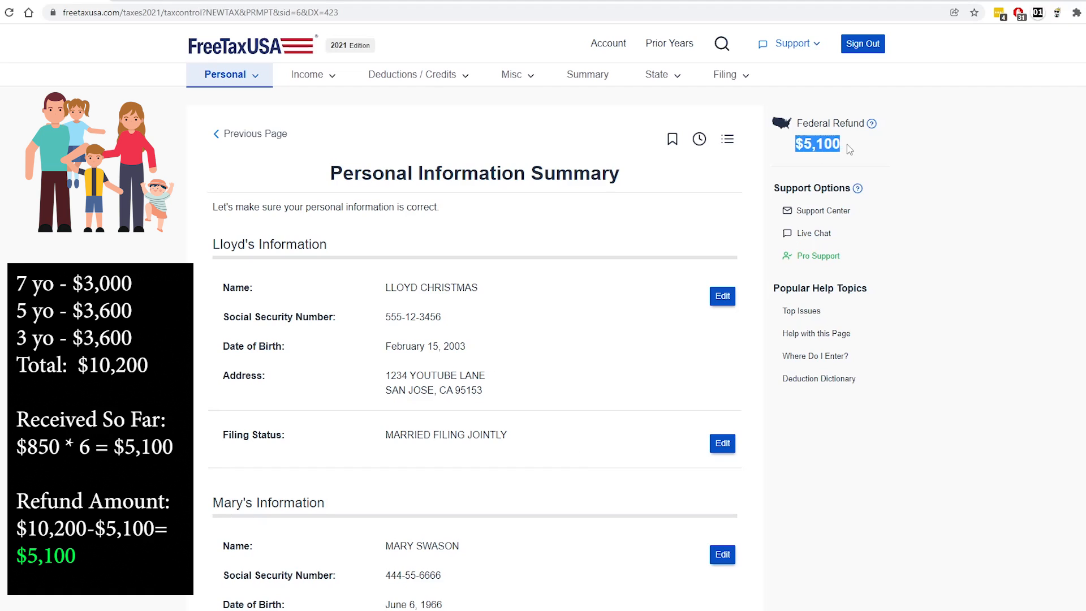
click(850, 149)
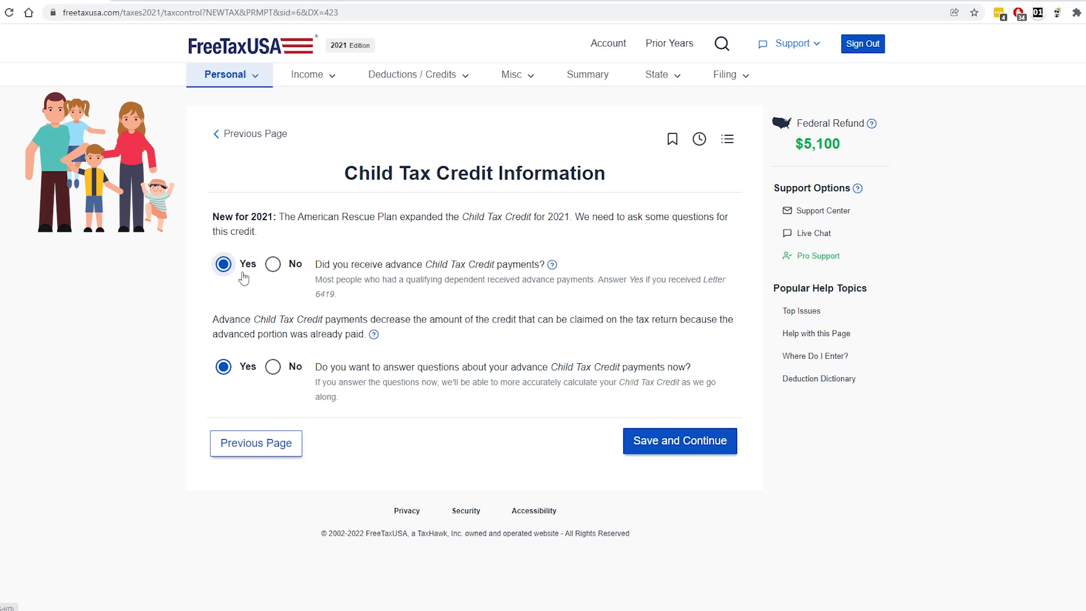
Change the answer about receiving advance Child Tax Credit payments to No, save it, and check the federal refund
click(273, 264)
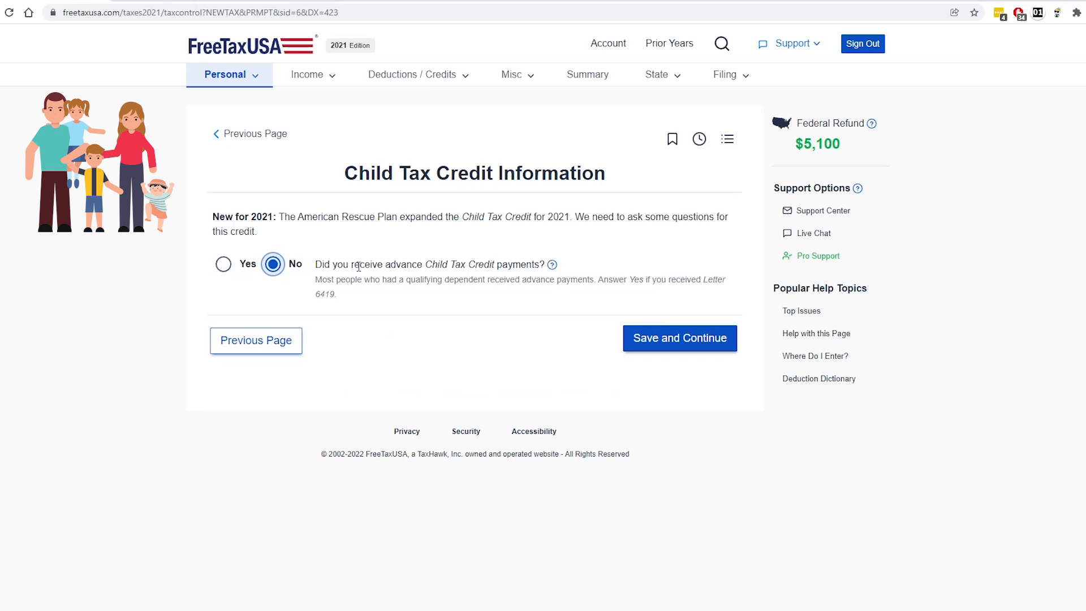
click(696, 350)
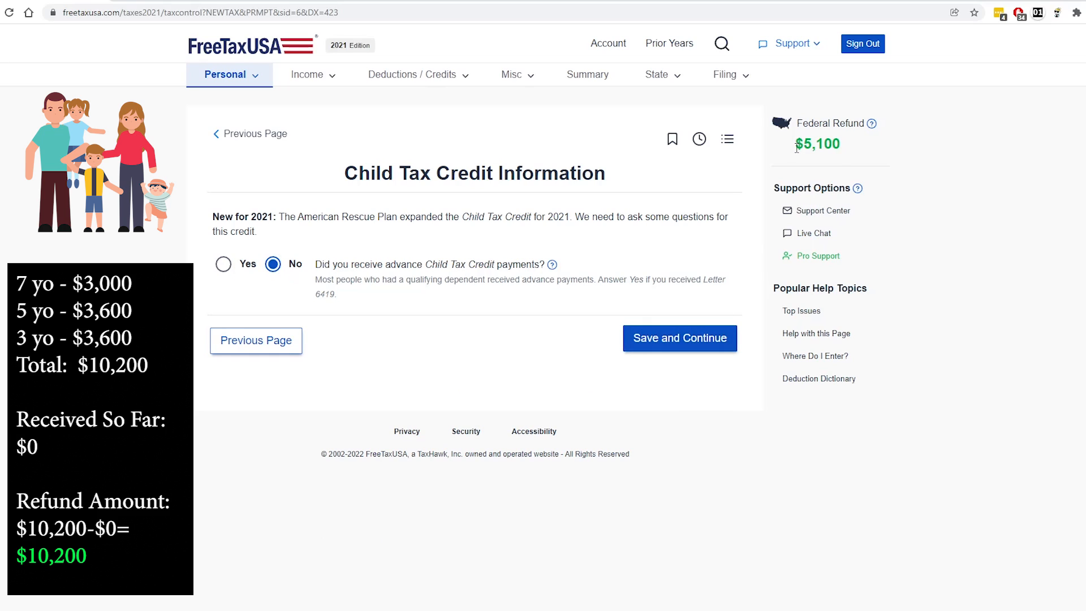
click(687, 343)
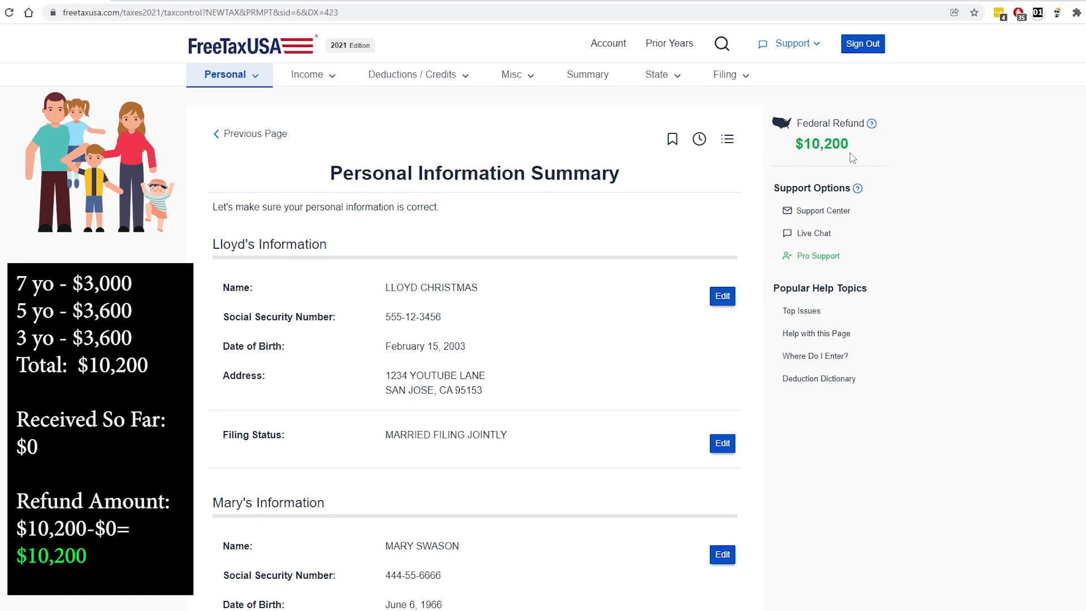
drag(852, 158, 793, 148)
click(792, 148)
Return to the Child Tax Credit questions and save them with Yes for receiving advance payments
click(250, 122)
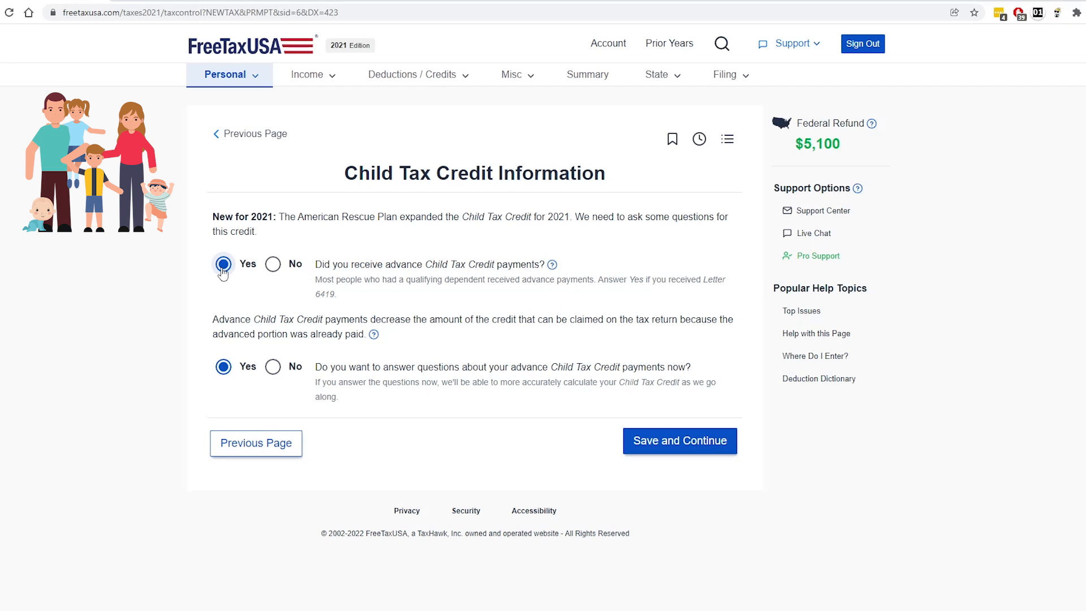
click(692, 442)
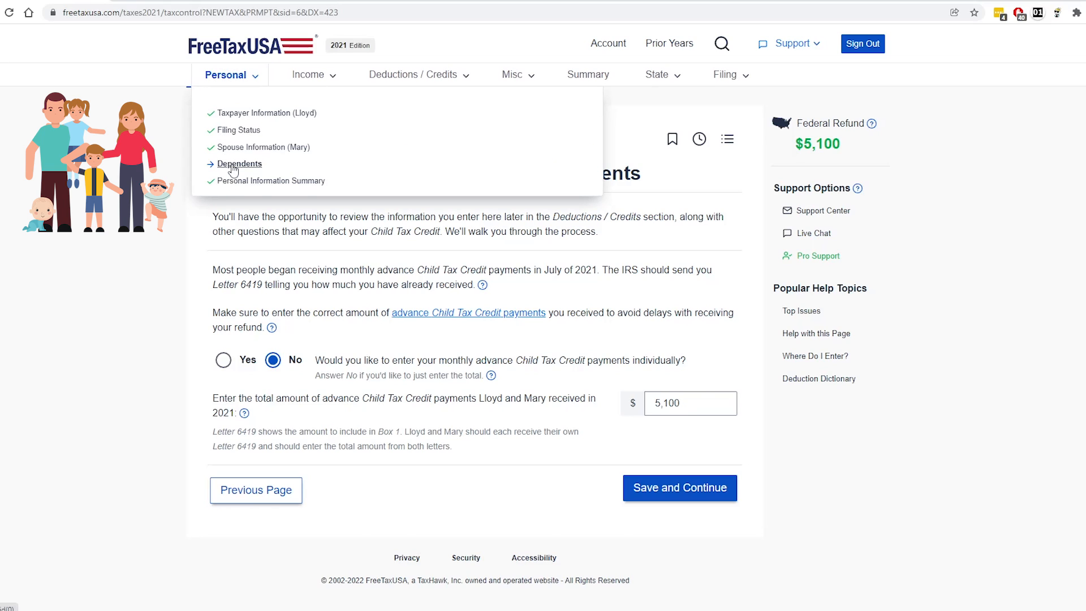
Add a fourth dependent with relationship DAUGHTER, including her name, Social Security number and date of birth, and save the entry
click(233, 163)
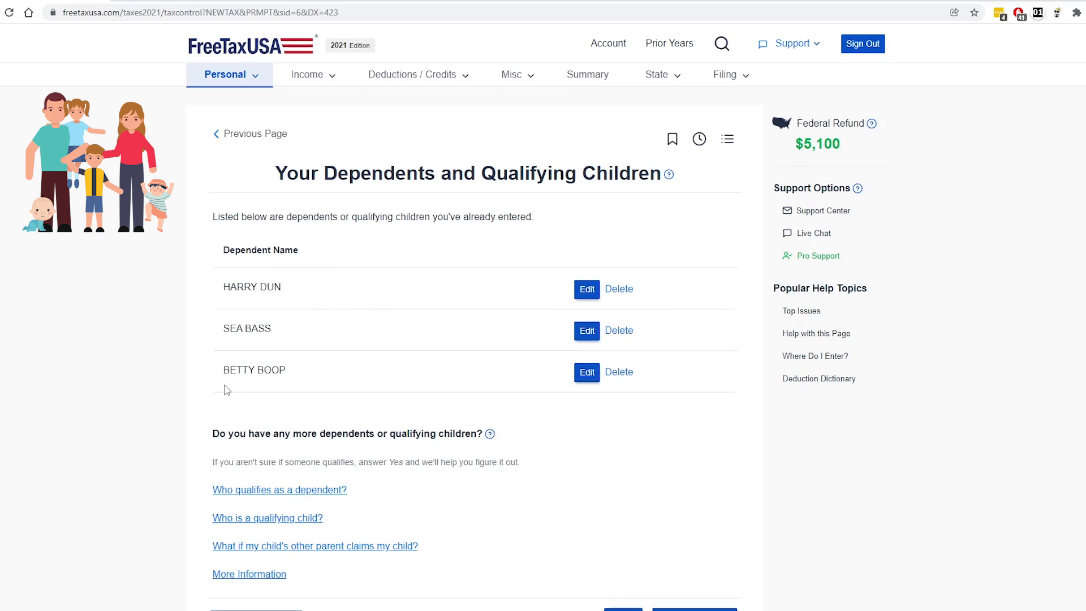
scroll(487, 432, down, 2)
click(618, 503)
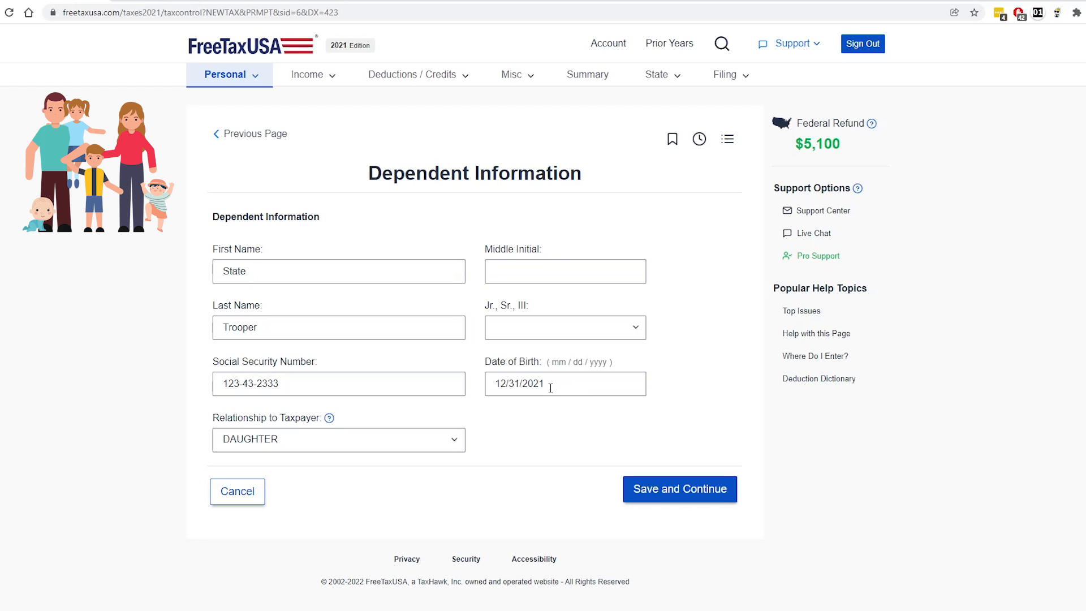
click(692, 492)
Complete the new dependent's follow-up questions and continue from the dependents list to the Child Tax Credit questions
click(224, 383)
click(688, 500)
click(717, 298)
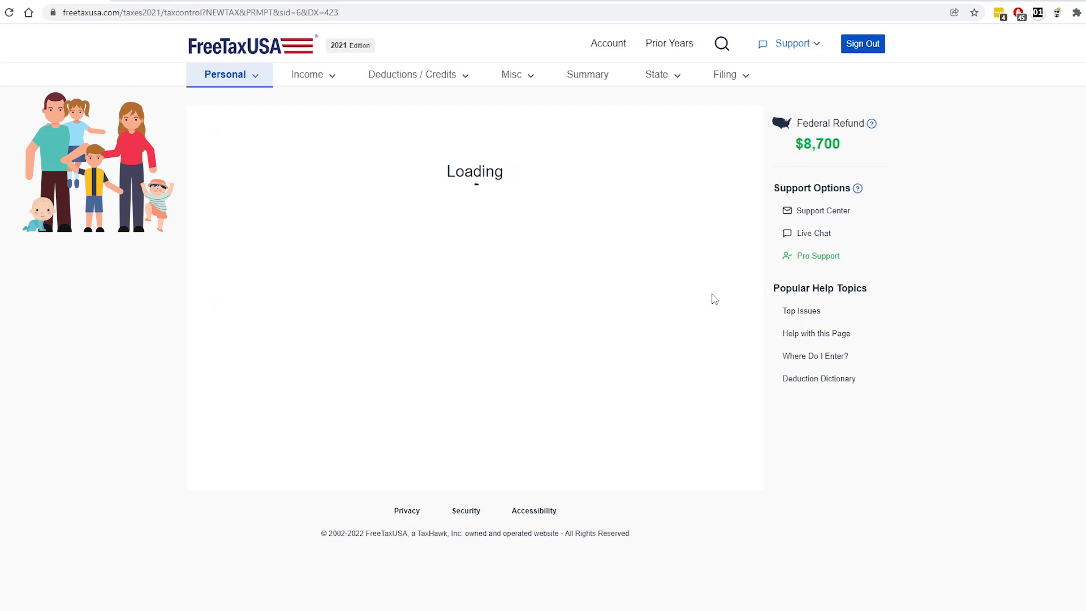
scroll(379, 315, down, 3)
click(691, 509)
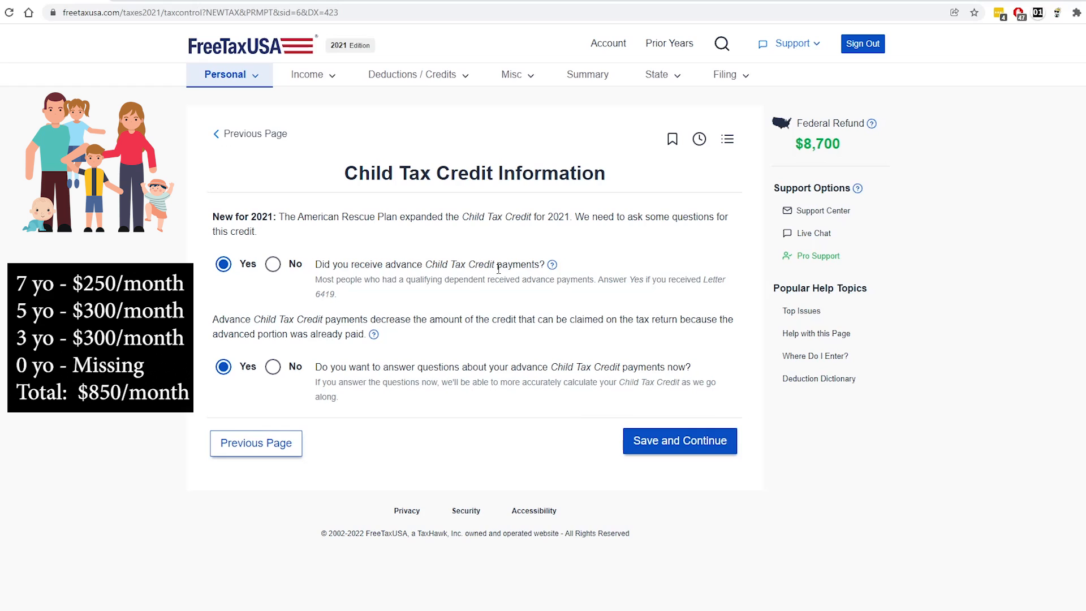
Save the Child Tax Credit answers with $5,100 in total advance payments and check the federal refund amount
click(685, 442)
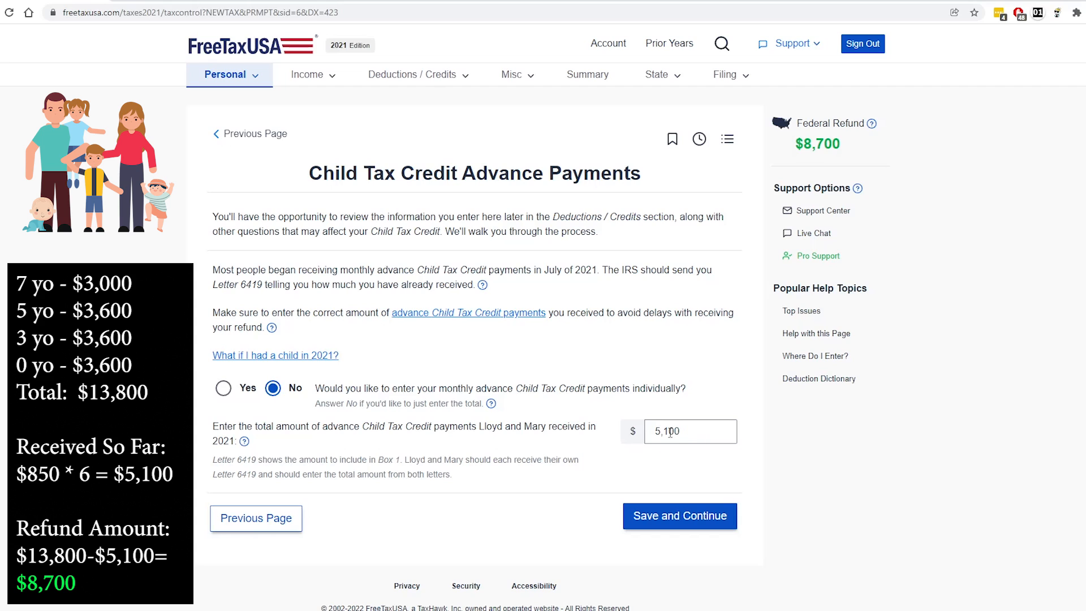
click(696, 527)
drag(799, 146, 855, 152)
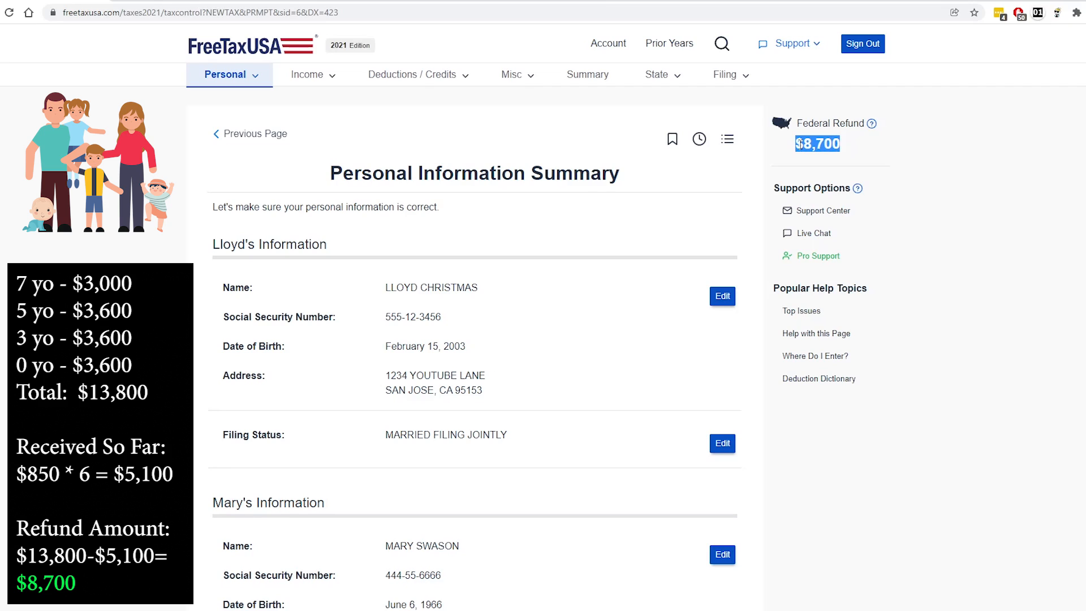
click(795, 145)
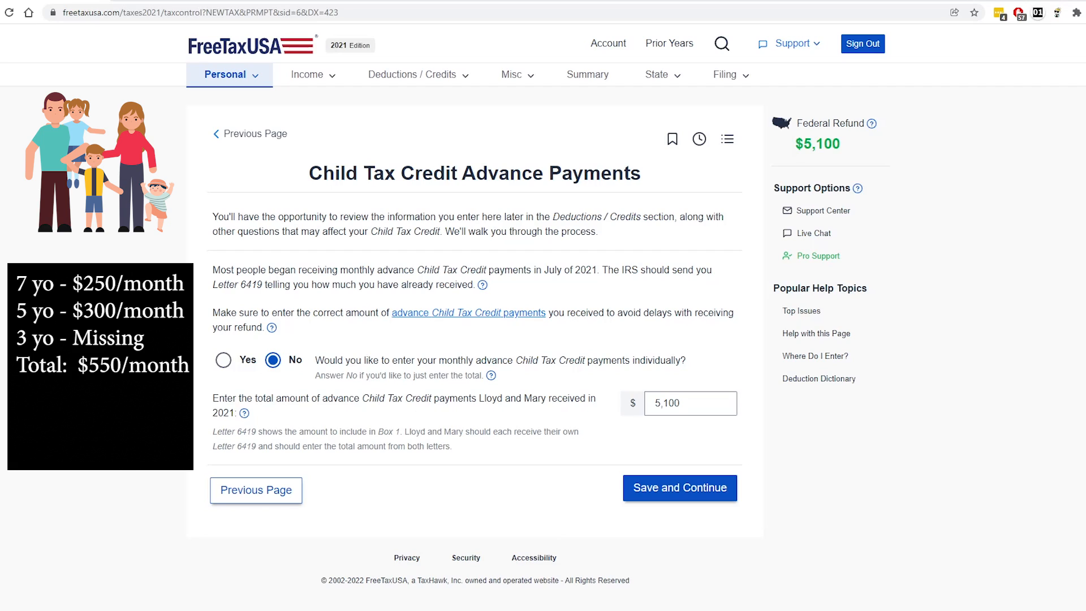
Enter $3,300 as the total advance Child Tax Credit payments, and also record them individually as $550 for each month from July through December
click(682, 404)
text(3300)
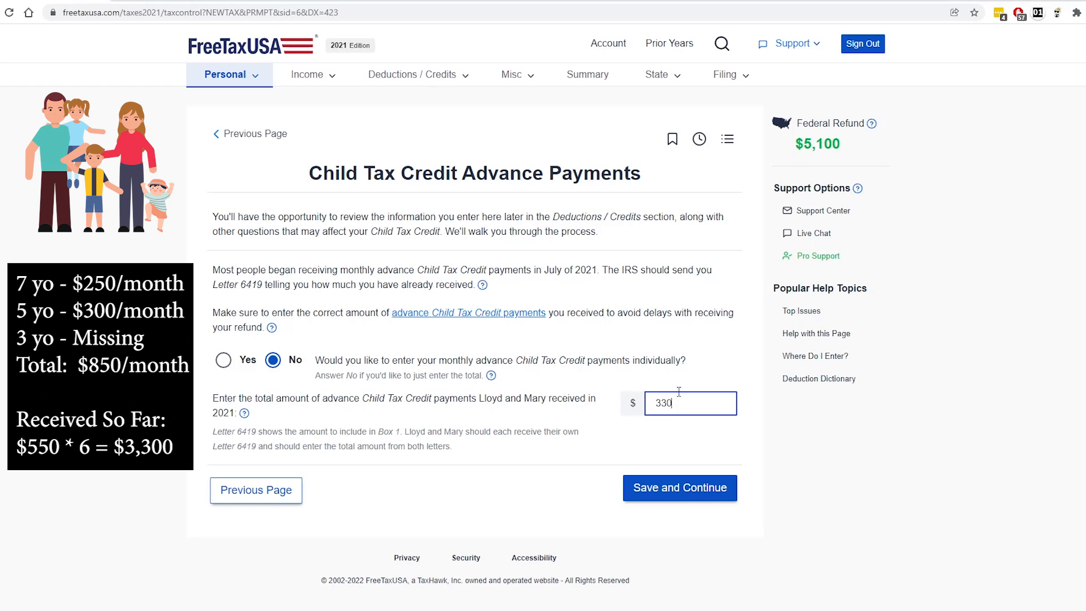
click(224, 359)
click(456, 413)
click(619, 245)
text(550)
key(Tab)
text(550)
key(Tab)
text(550)
key(Tab)
text(550)
key(Tab)
text(550)
key(Tab)
text(550)
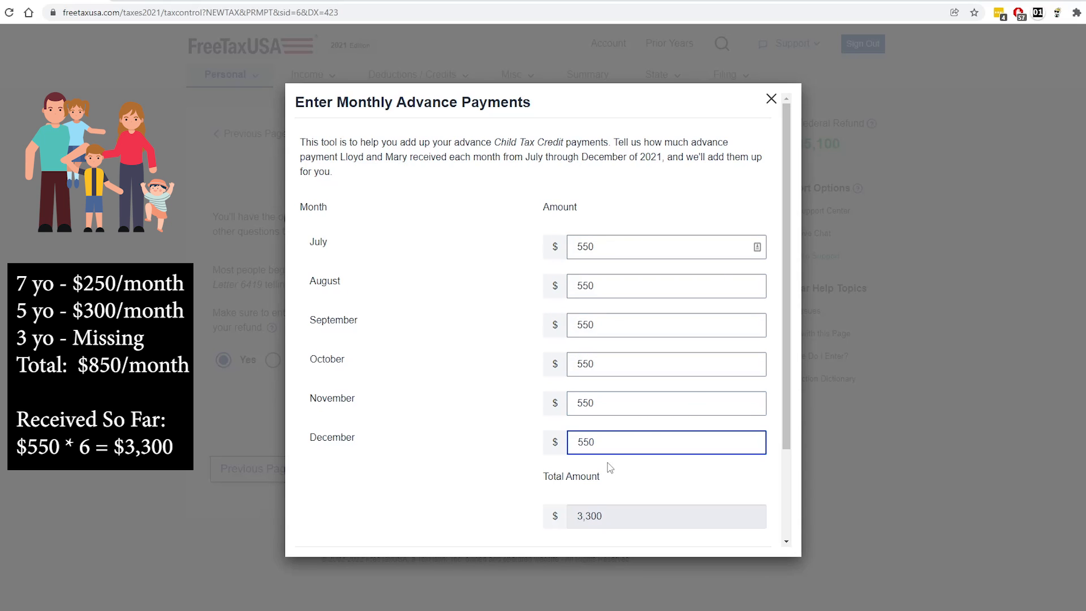
scroll(599, 475, down, 2)
click(513, 519)
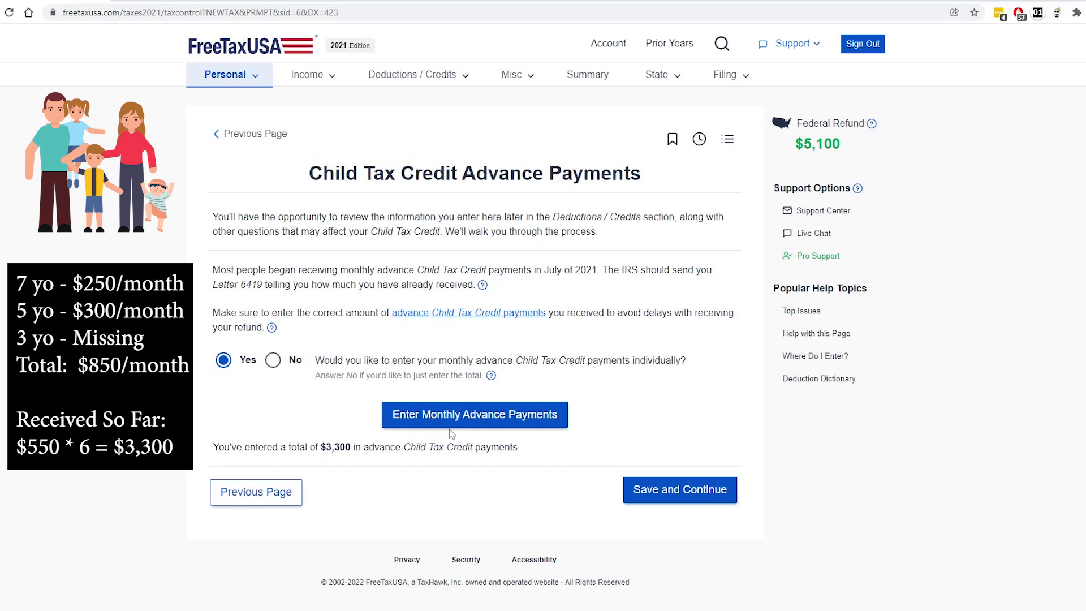
Switch back to entering one total of $3,300 for the advance payments, save it, and check the federal refund amount
click(272, 360)
click(684, 403)
drag(684, 404, 624, 428)
click(647, 440)
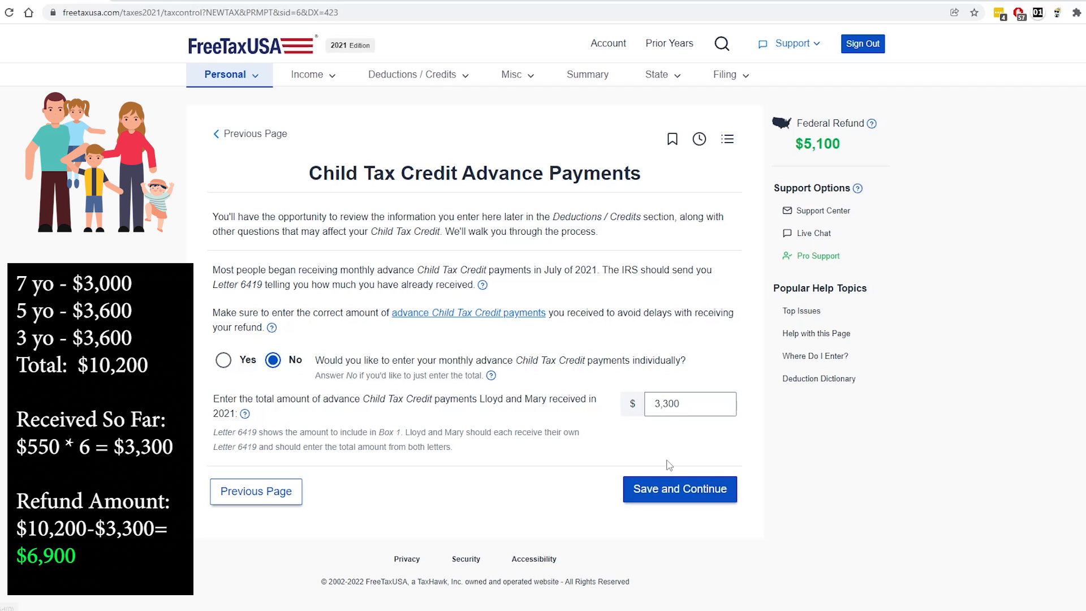
click(679, 495)
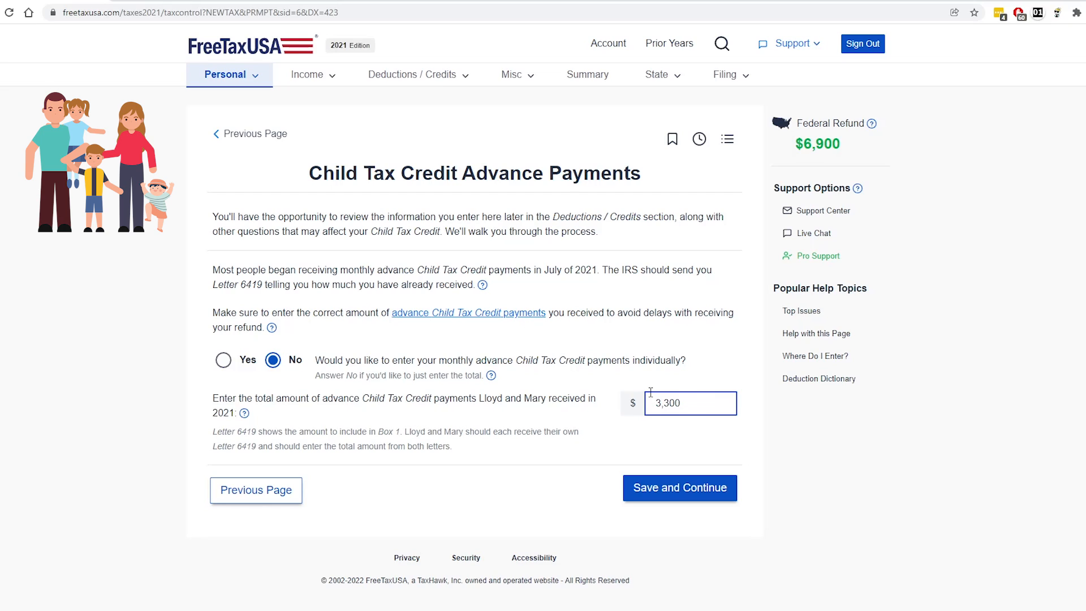
drag(789, 148, 866, 143)
click(855, 164)
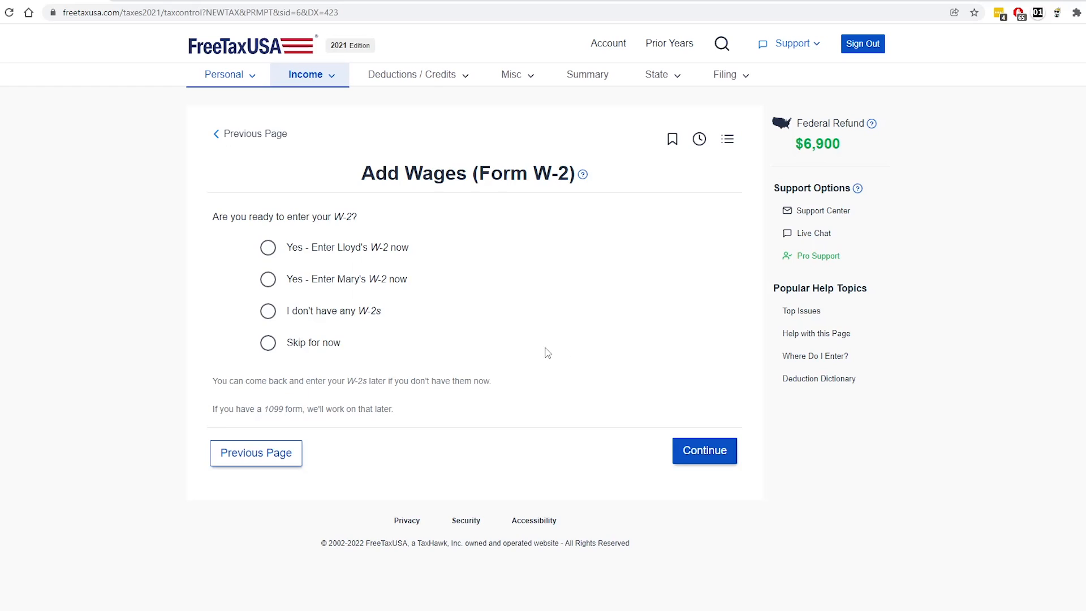
Answer that there are no W-2s to enter and continue to the income list
click(349, 316)
click(698, 456)
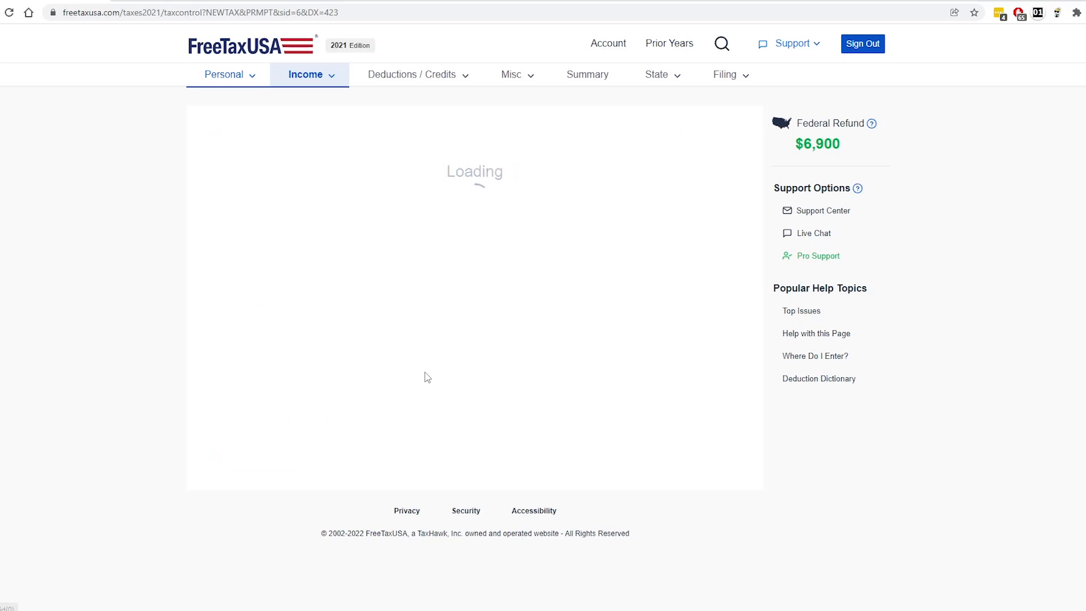
Save Social Security benefits (Form SSA-1099) of $12,000 for each spouse and accept the entry as correct
scroll(229, 434, down, 1)
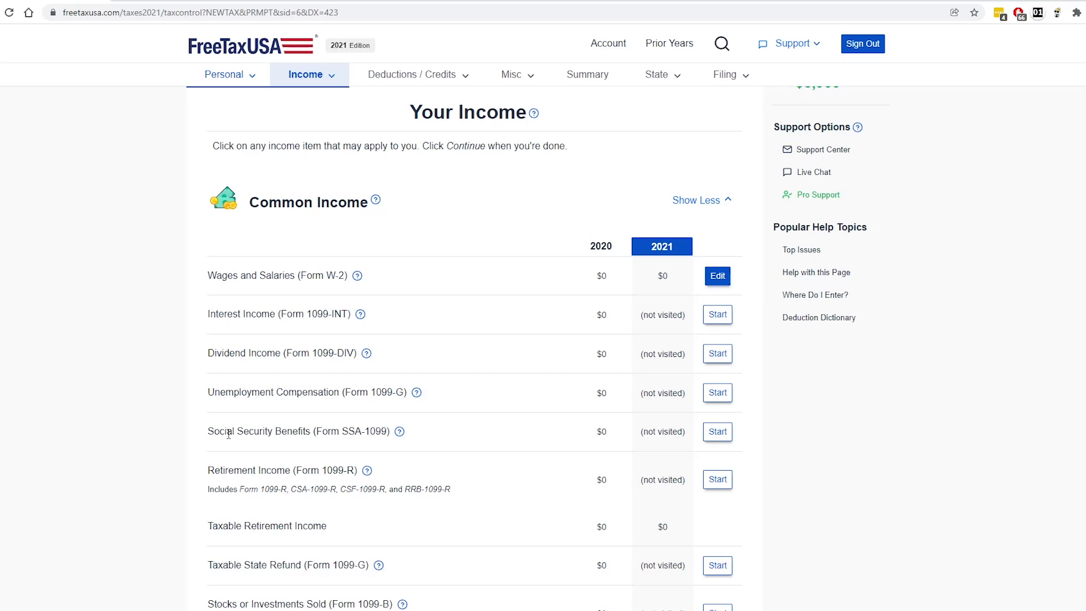
drag(207, 433, 402, 430)
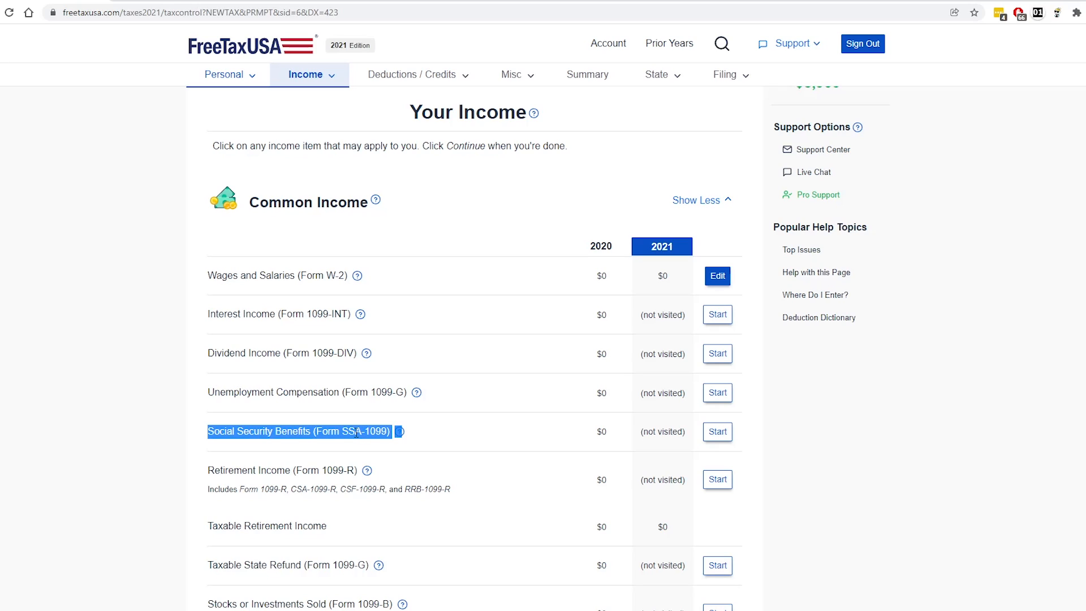
click(532, 444)
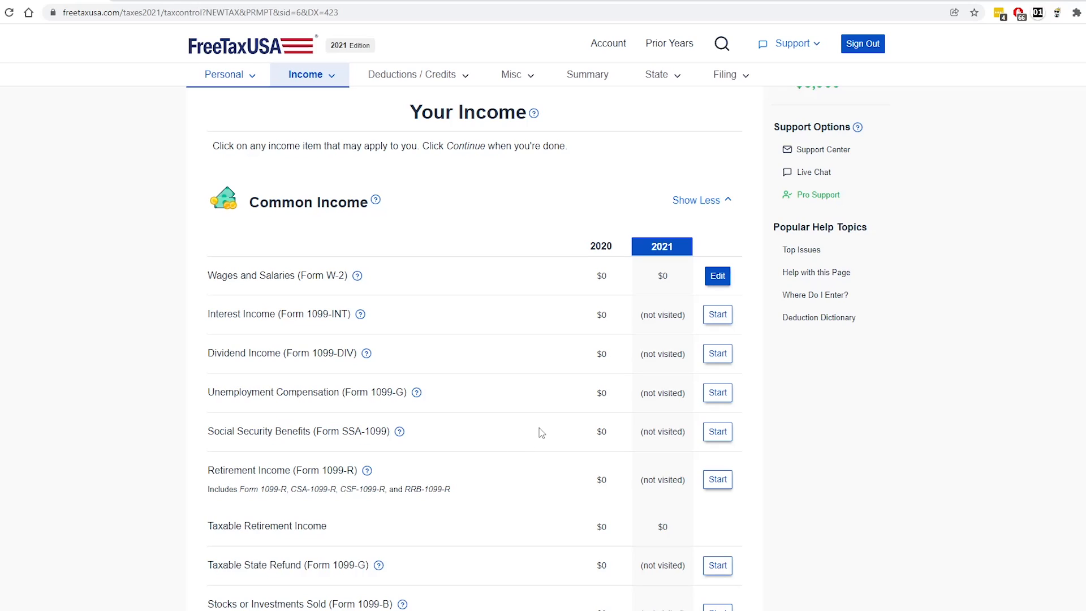
click(718, 435)
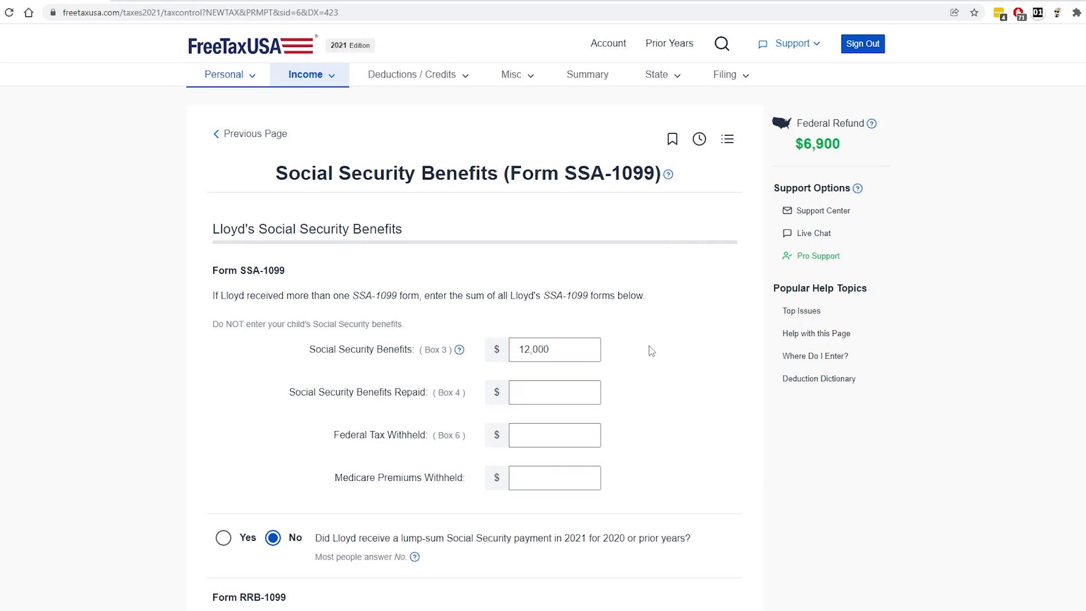
scroll(628, 357, down, 10)
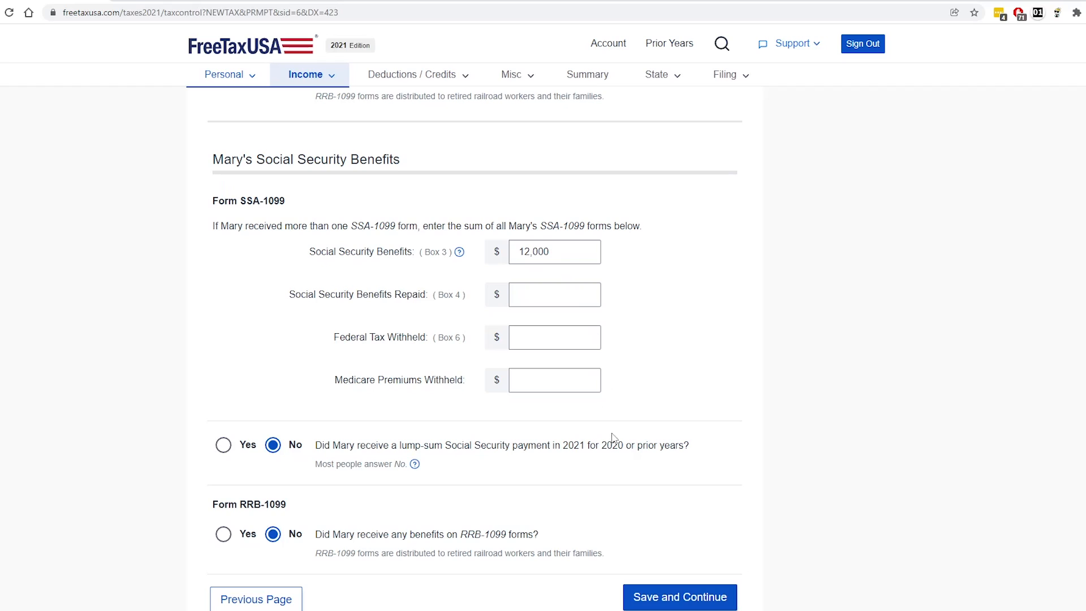
scroll(612, 435, down, 2)
click(675, 503)
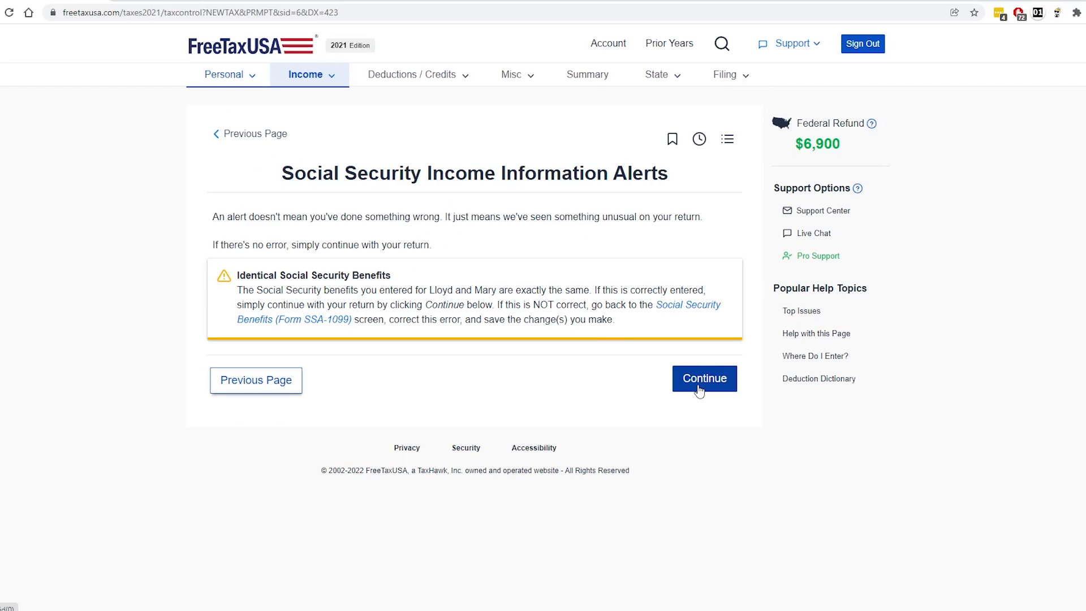
click(701, 385)
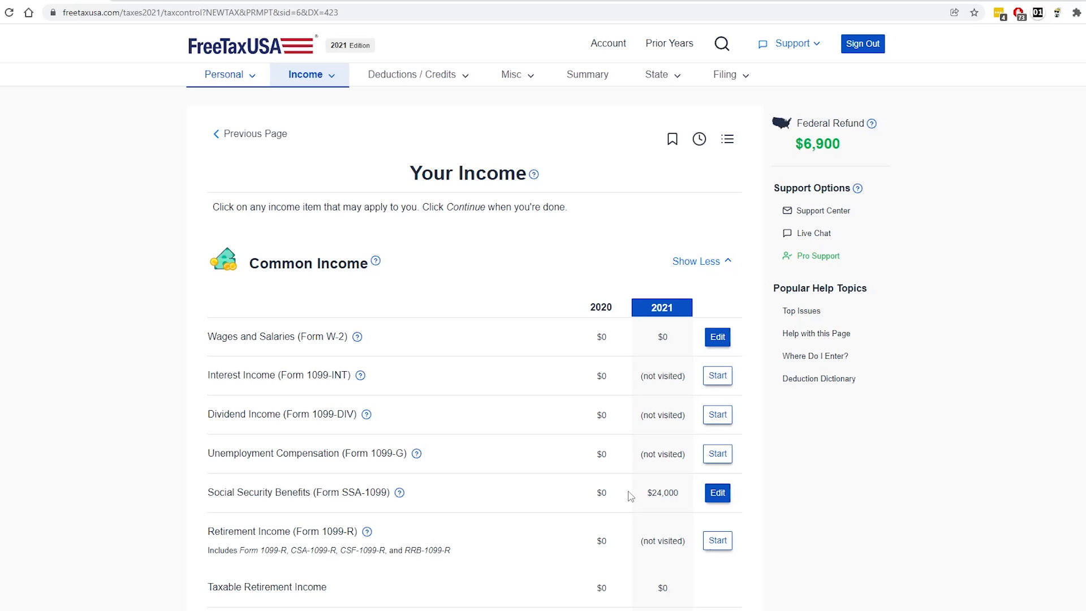
Continue past the income list and the income summary without adding other income, on to Deductions / Credits
scroll(631, 496, down, 8)
click(699, 503)
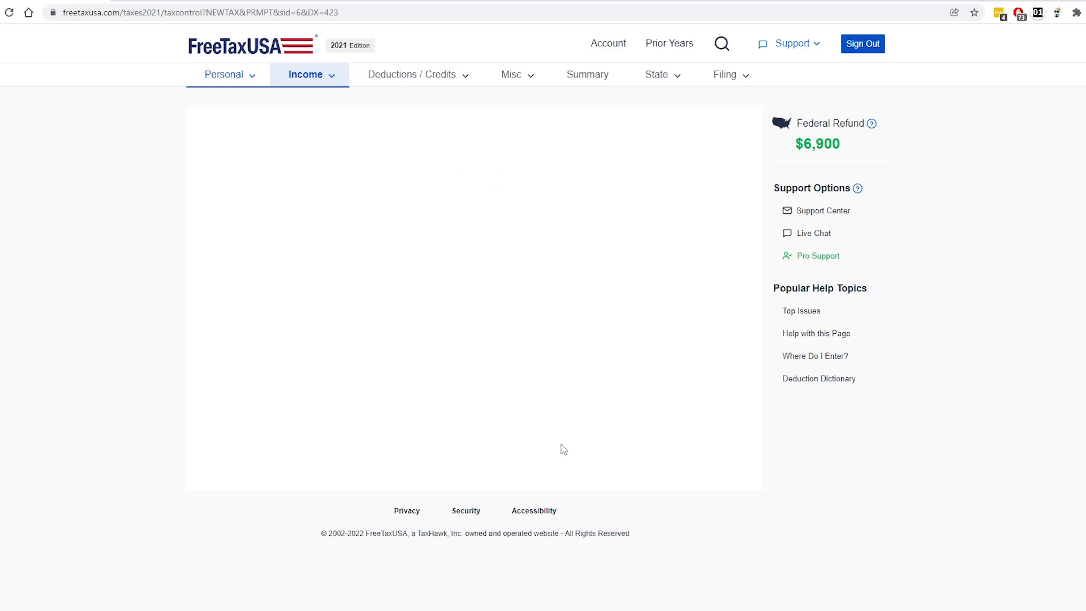
click(647, 301)
scroll(606, 439, down, 5)
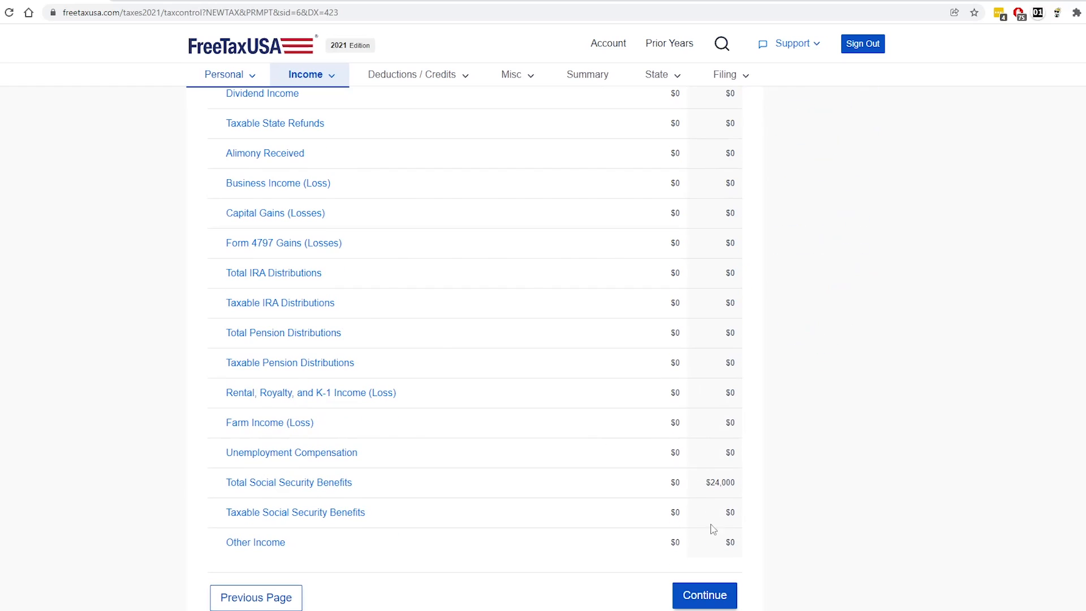
click(704, 595)
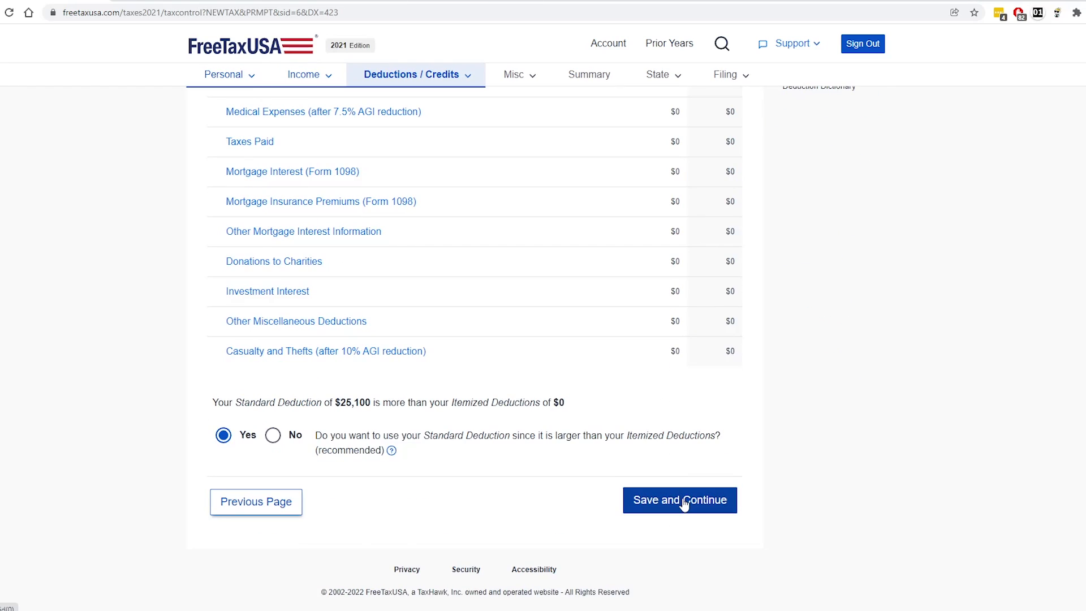
Keep the Standard Deduction and save the Earned Income Credit and Child Tax Credit answers with $3,300 in advance payments
click(683, 503)
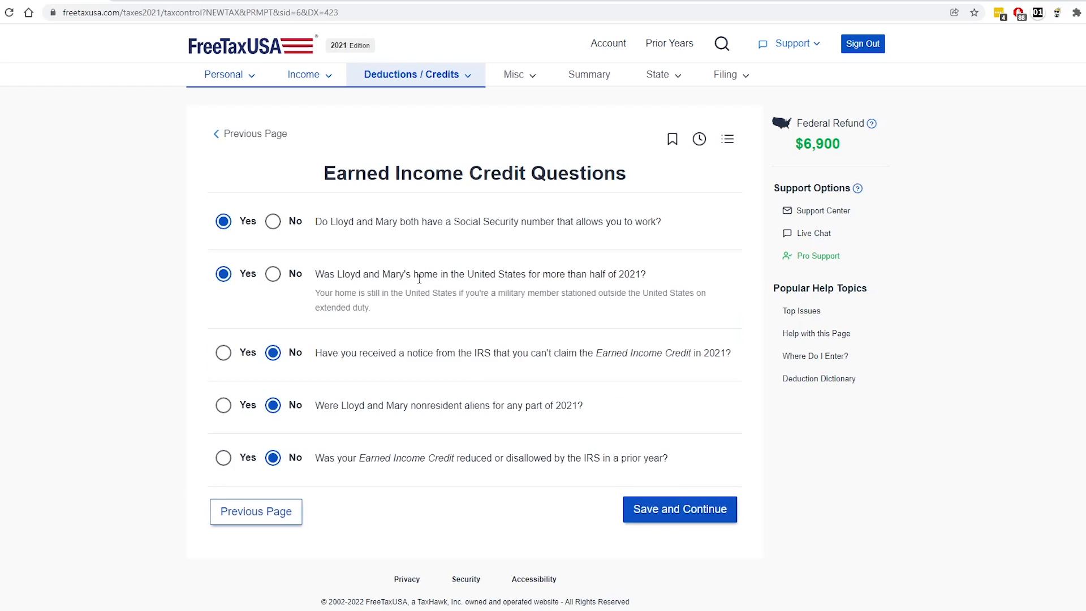
click(677, 504)
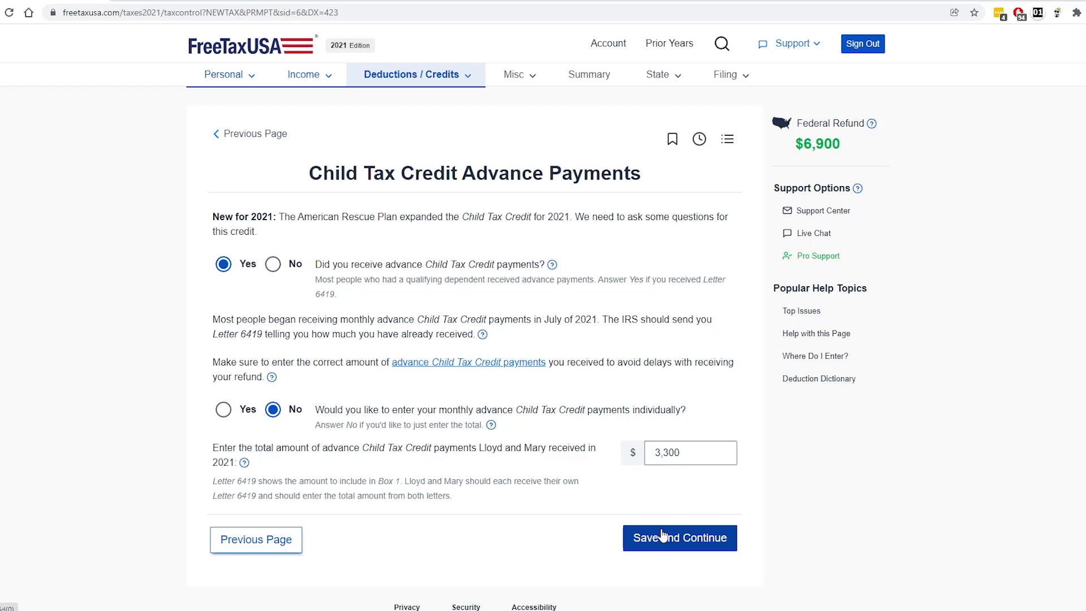
click(664, 543)
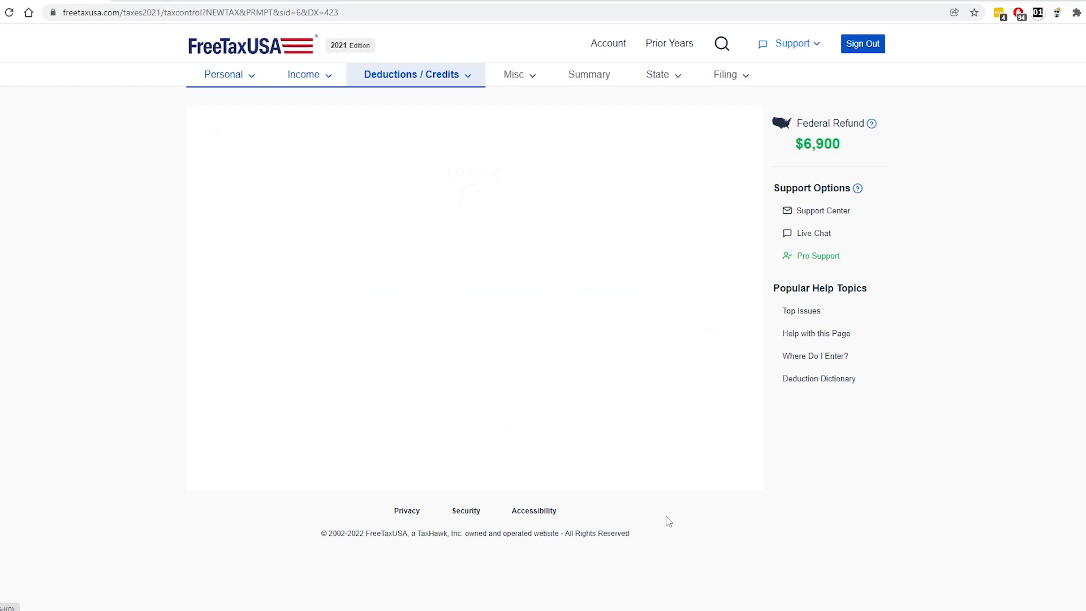
click(648, 315)
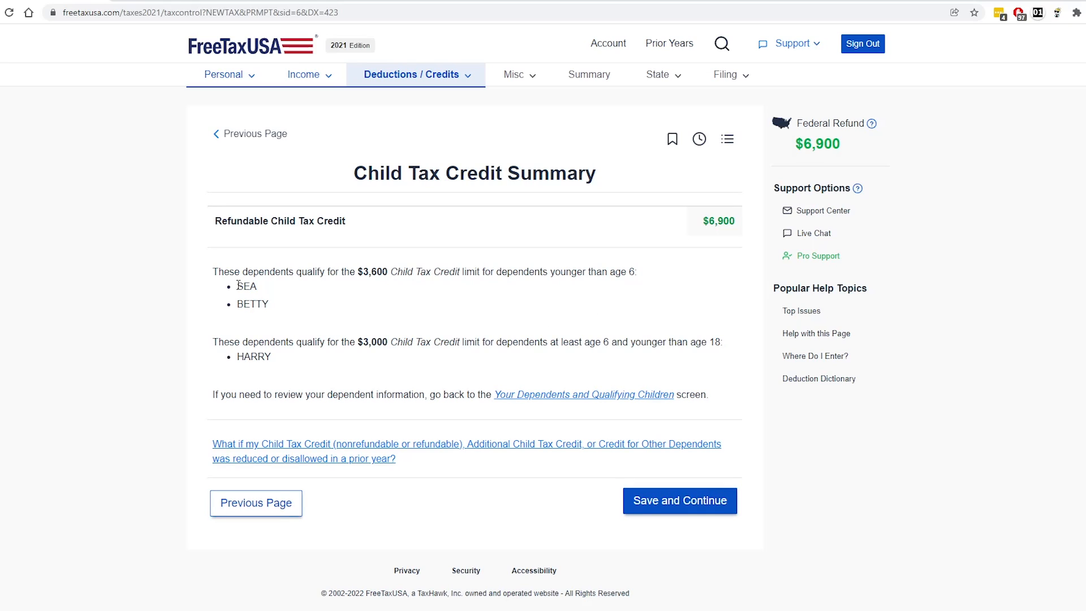
Review which dependents qualify for the $3,600 and $3,000 limits in the Child Tax Credit Summary, and continue
drag(238, 284, 273, 309)
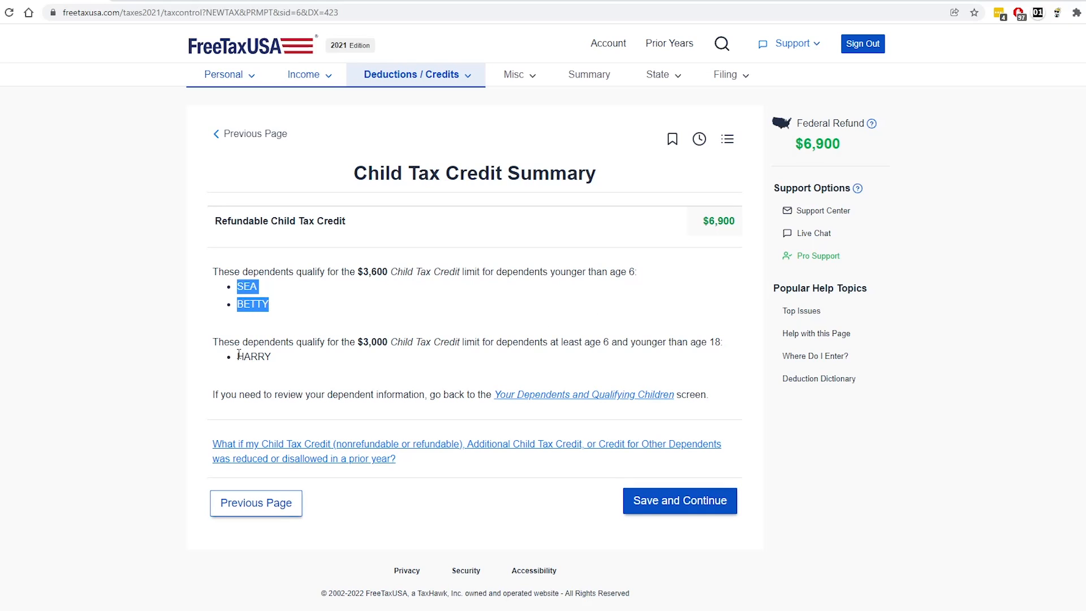
drag(237, 356, 291, 360)
click(359, 270)
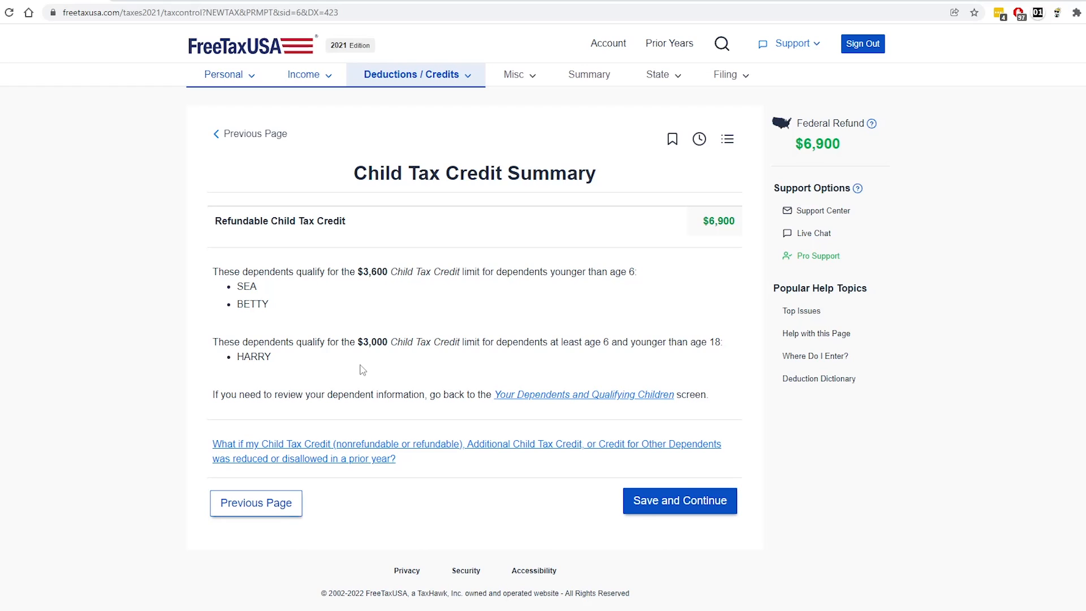
click(638, 507)
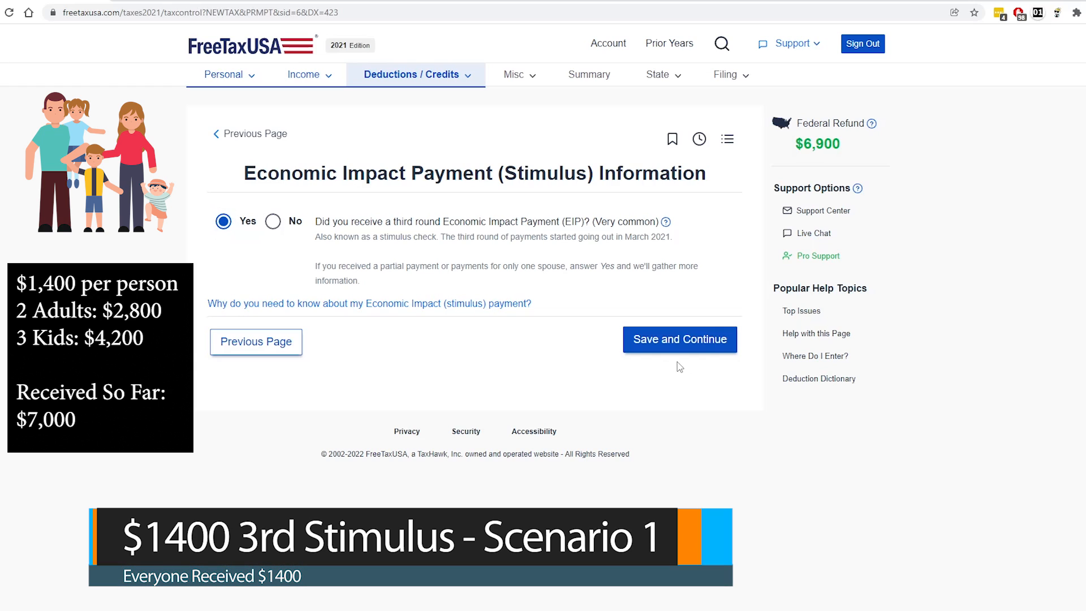
Answer Yes to receiving a third round Economic Impact Payment and to already receiving at least $7,000, and save
click(687, 346)
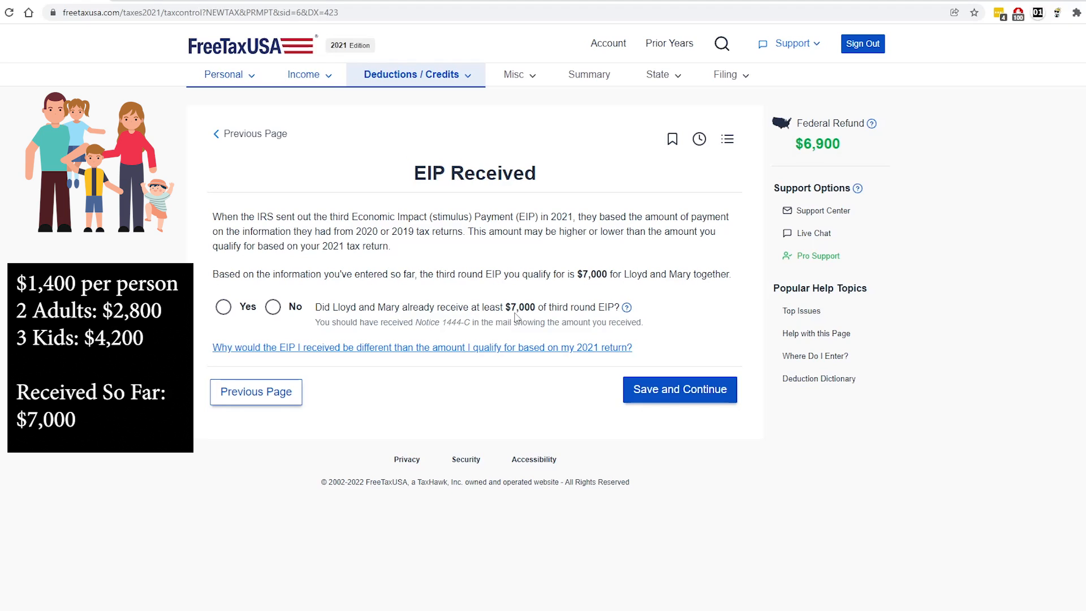
click(220, 310)
click(237, 315)
click(699, 393)
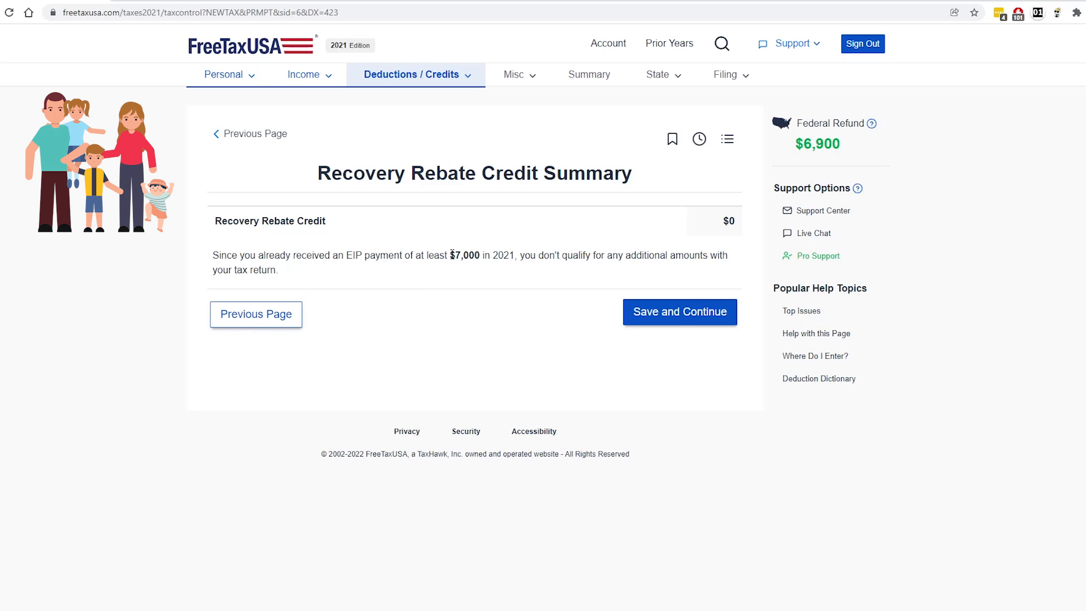
Change the third round Economic Impact Payment answer to No, save, and check the Recovery Rebate Credit and Federal Refund amounts
key(alt+Left)
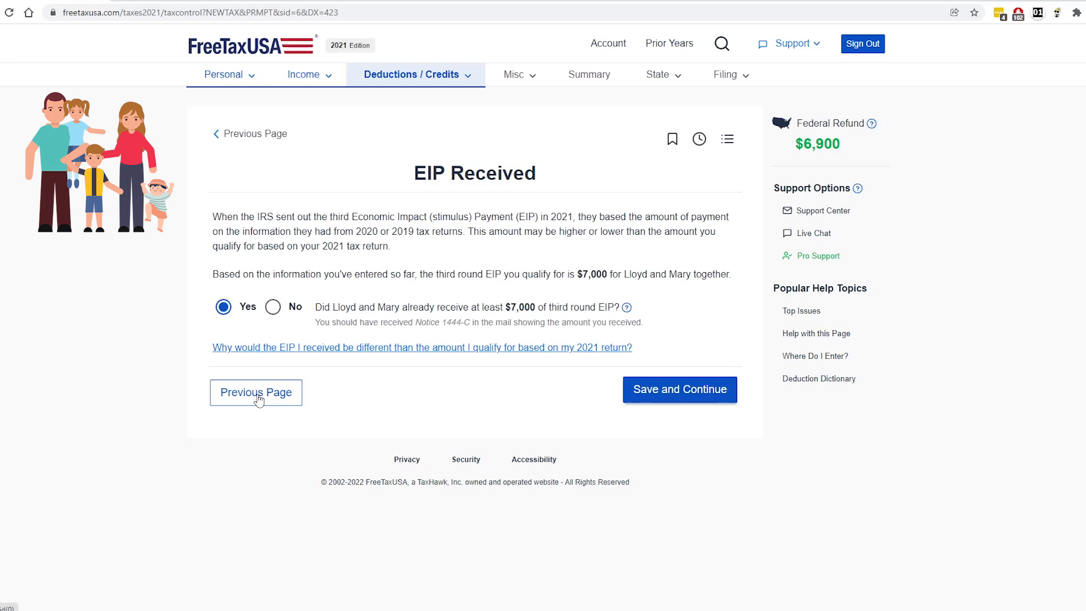
click(235, 400)
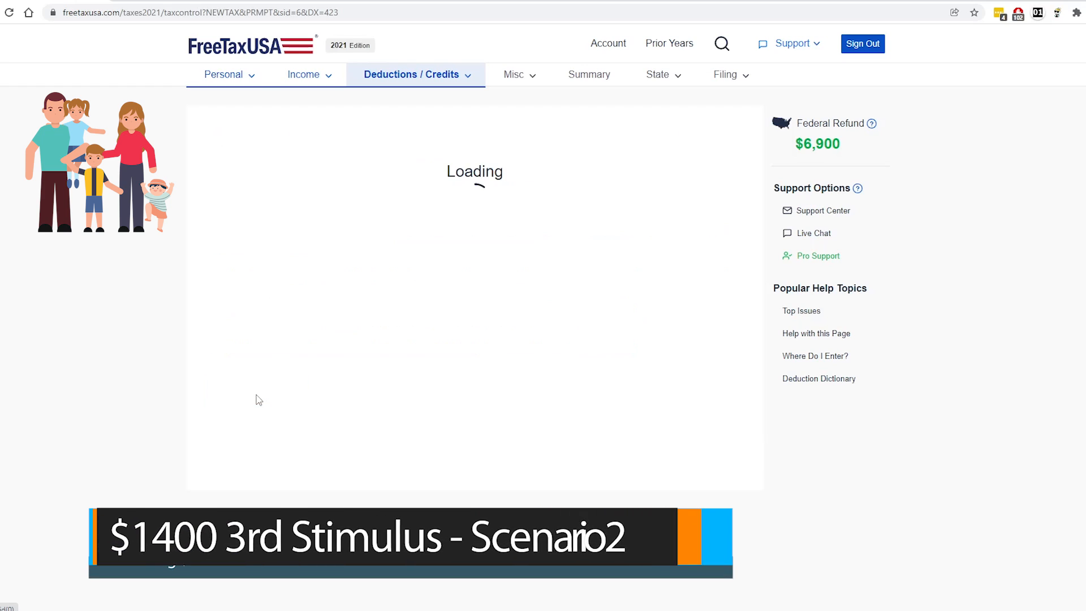
click(279, 225)
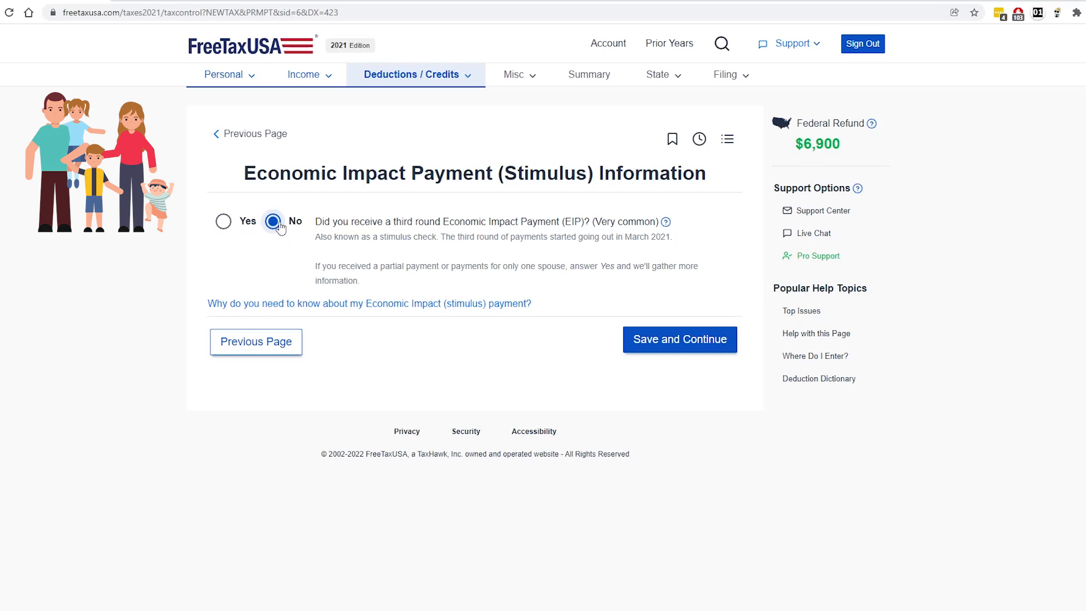
click(675, 350)
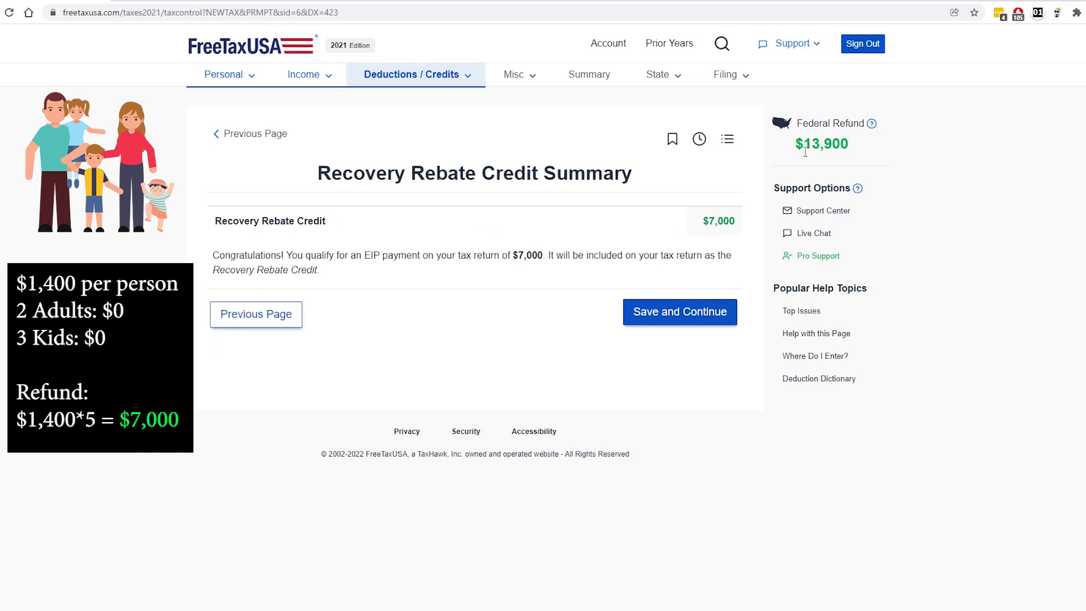
drag(702, 221, 736, 223)
click(735, 223)
drag(796, 144, 869, 141)
click(869, 139)
Answer Yes to receiving a third round EIP and No to at least $7,000, enter $5,600 already received, and save
click(264, 317)
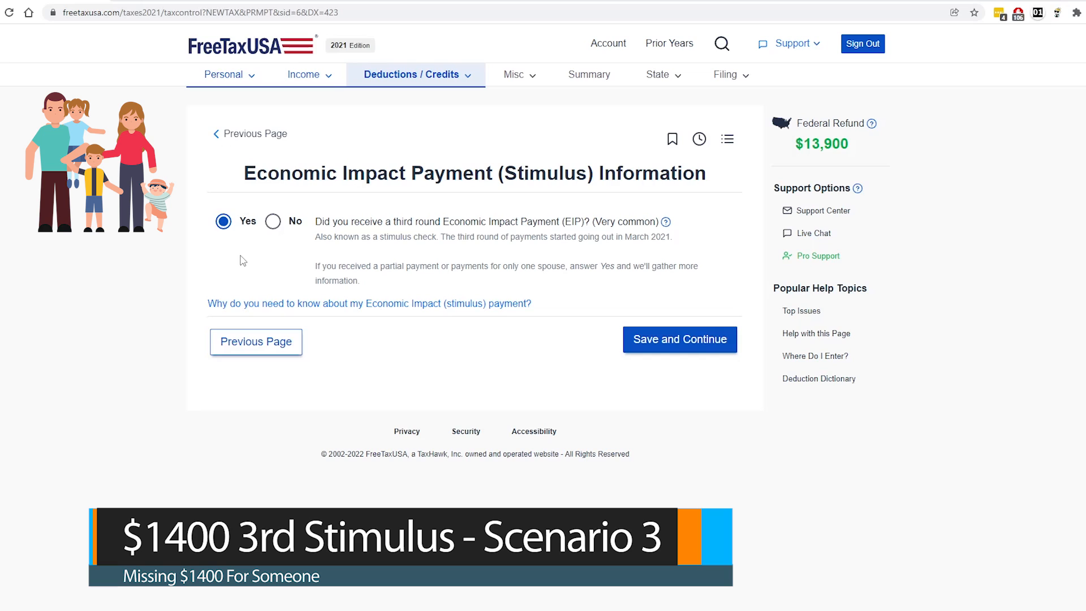
click(650, 339)
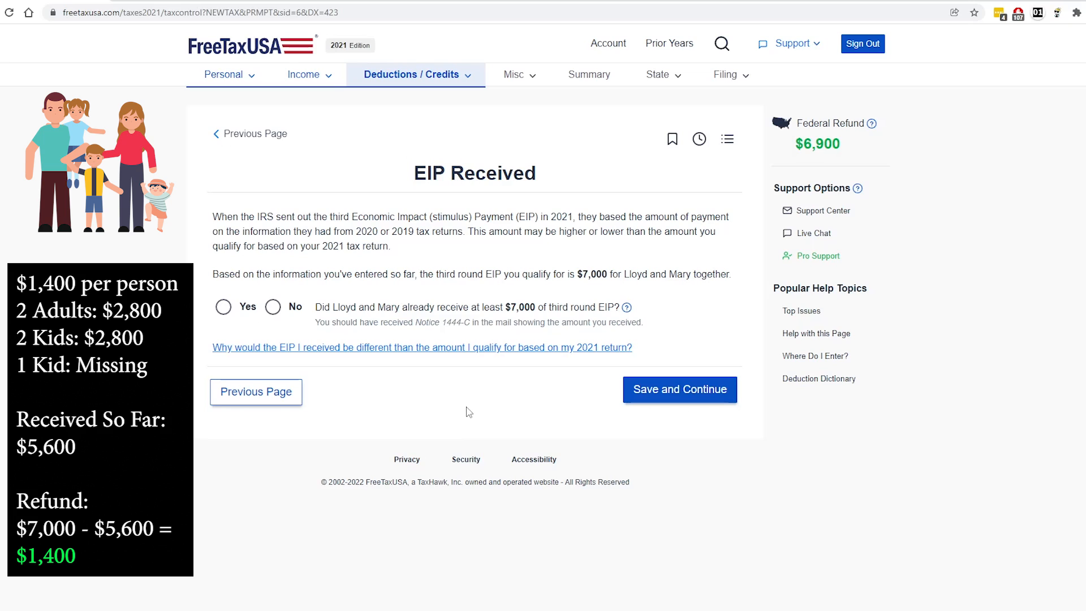
click(273, 309)
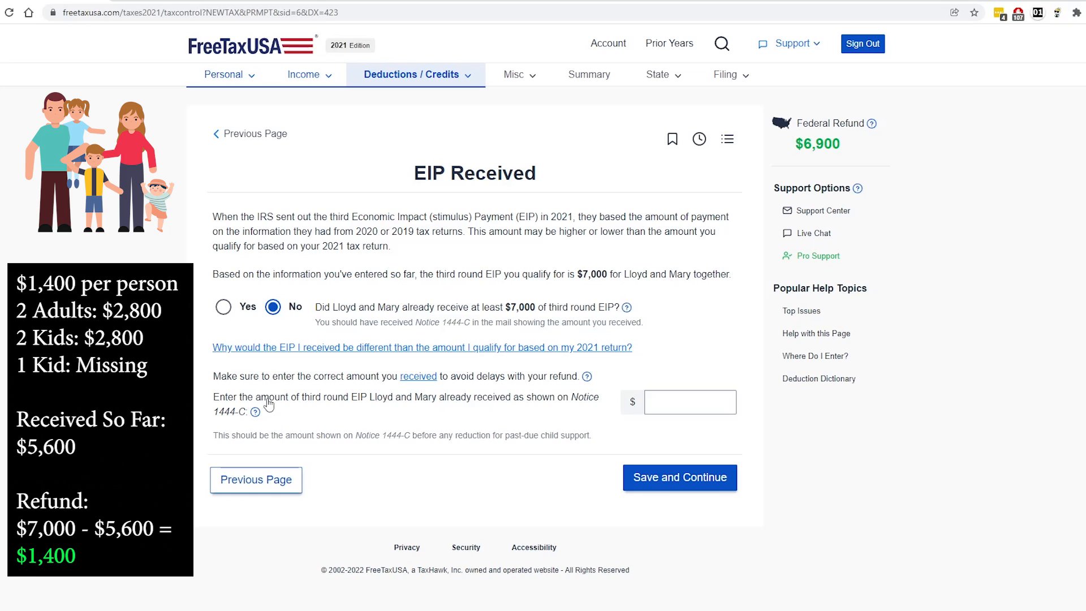
click(706, 402)
text(5600)
click(671, 388)
click(705, 476)
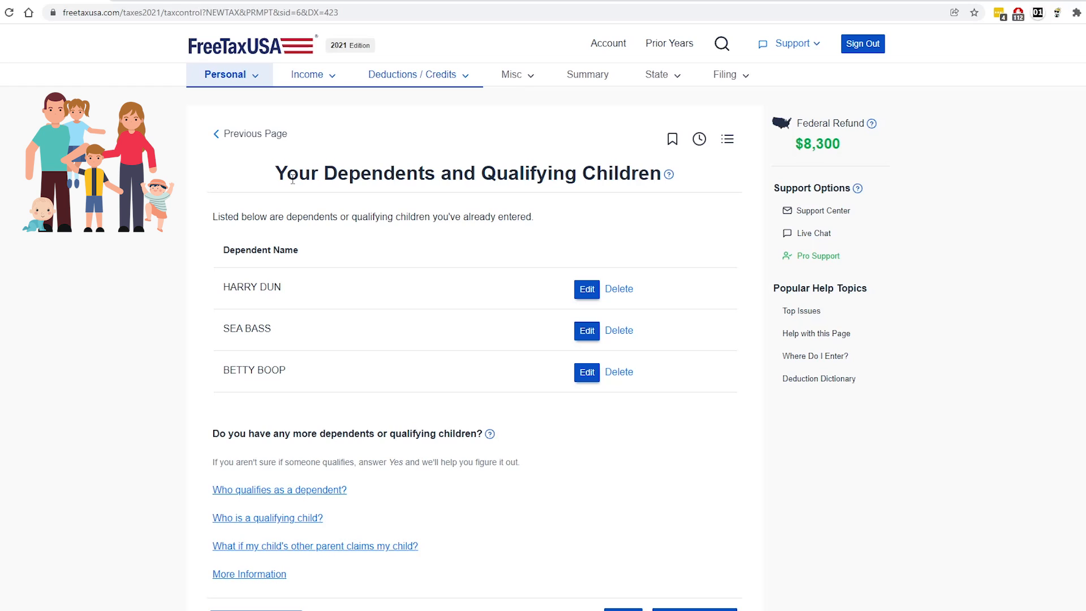
Add another dependent with full name, Social Security number and date of birth, set the relationship to Daughter, and save
scroll(303, 449, down, 1)
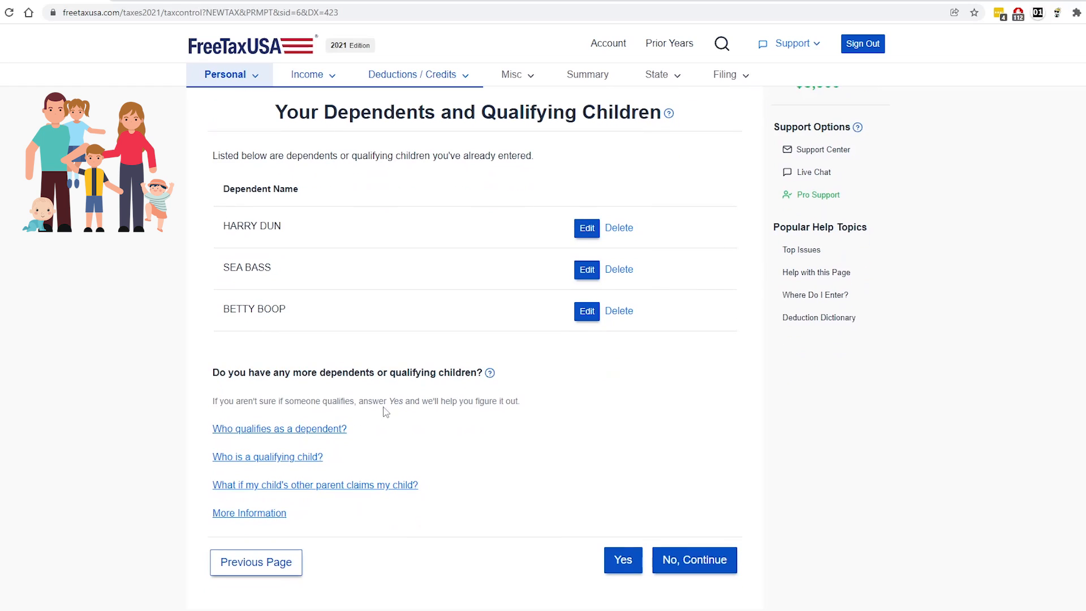
click(622, 561)
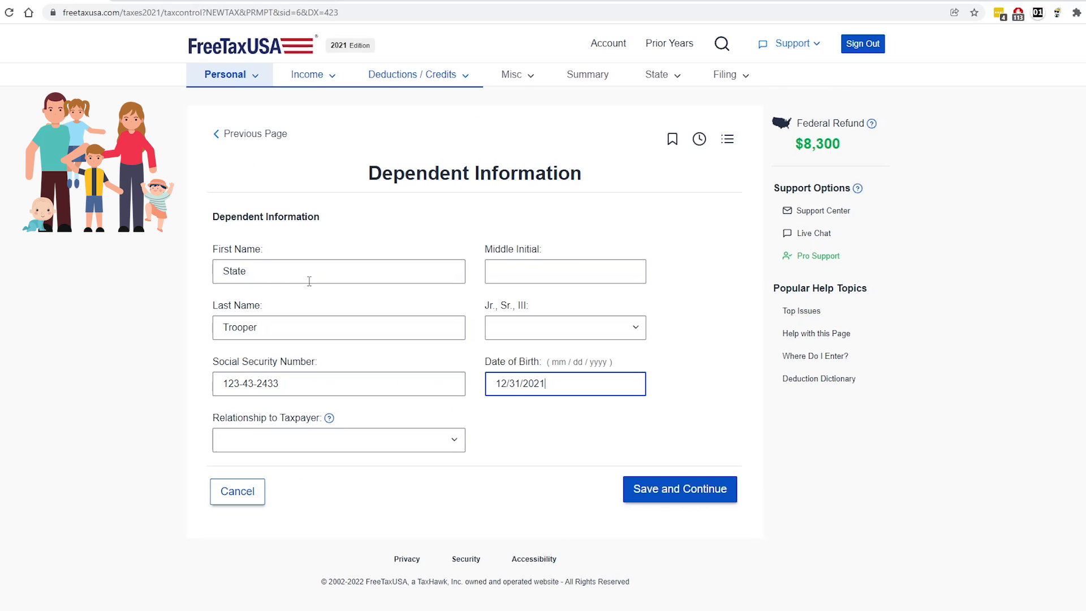
key(Tab)
click(309, 444)
key(d)
click(526, 444)
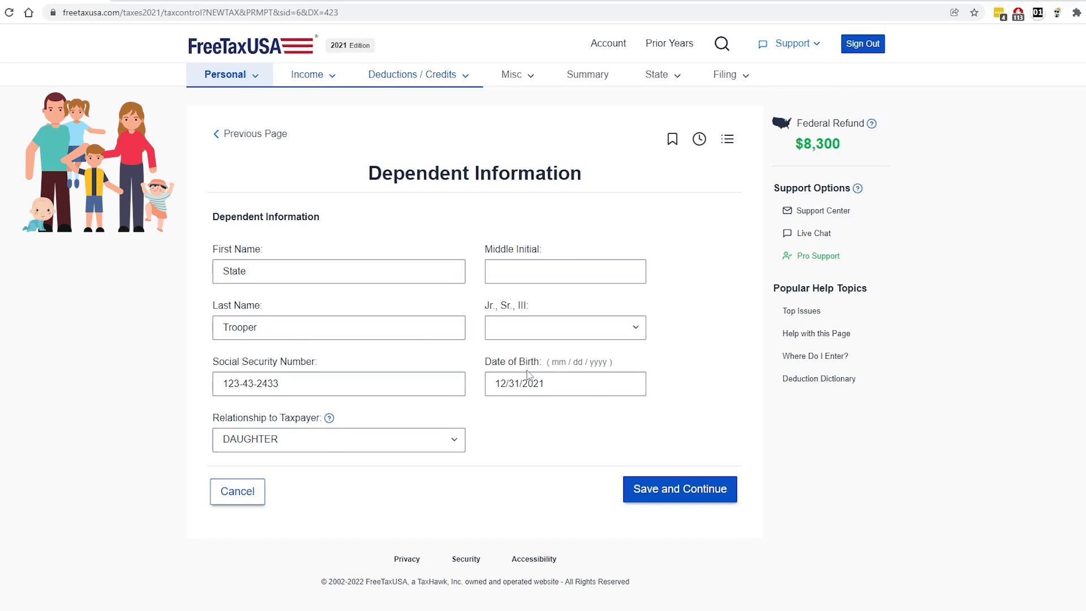
click(667, 495)
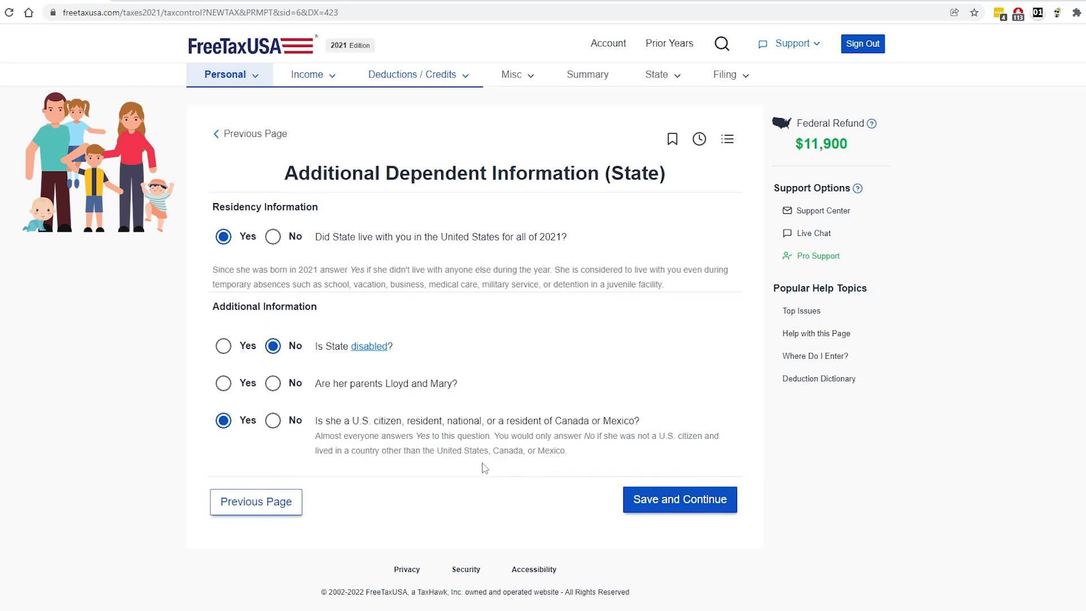
Answer Yes to the taxpayers being the new dependent's parents, and save through to the dependents list
click(223, 383)
click(664, 498)
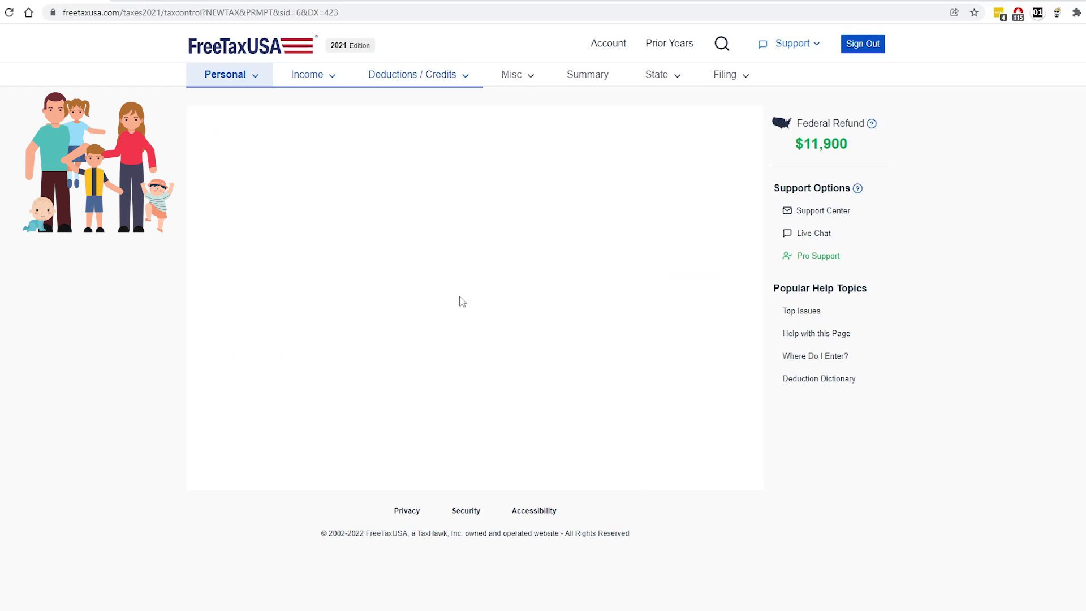
click(708, 303)
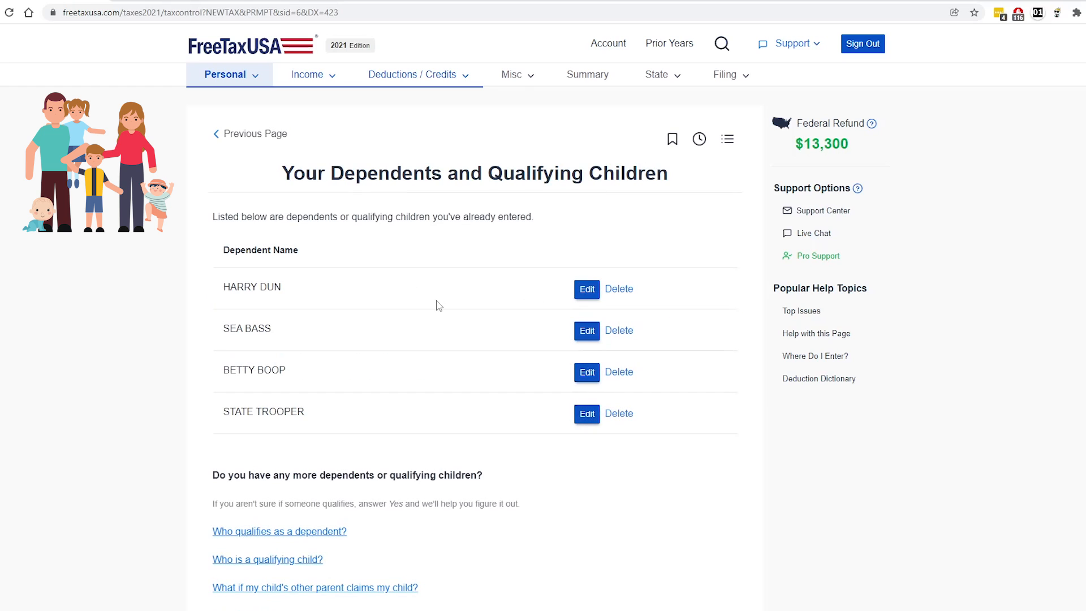
Check the Recovery Rebate Credit Summary and return to the Economic Impact Payment (Stimulus) Information page
mouse_move(419, 86)
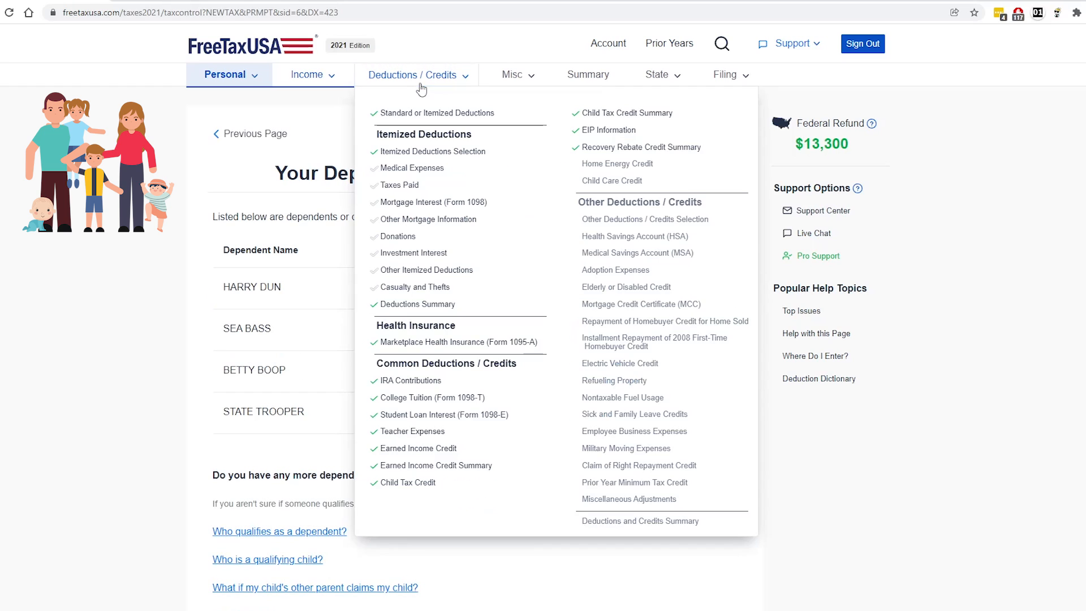
click(635, 149)
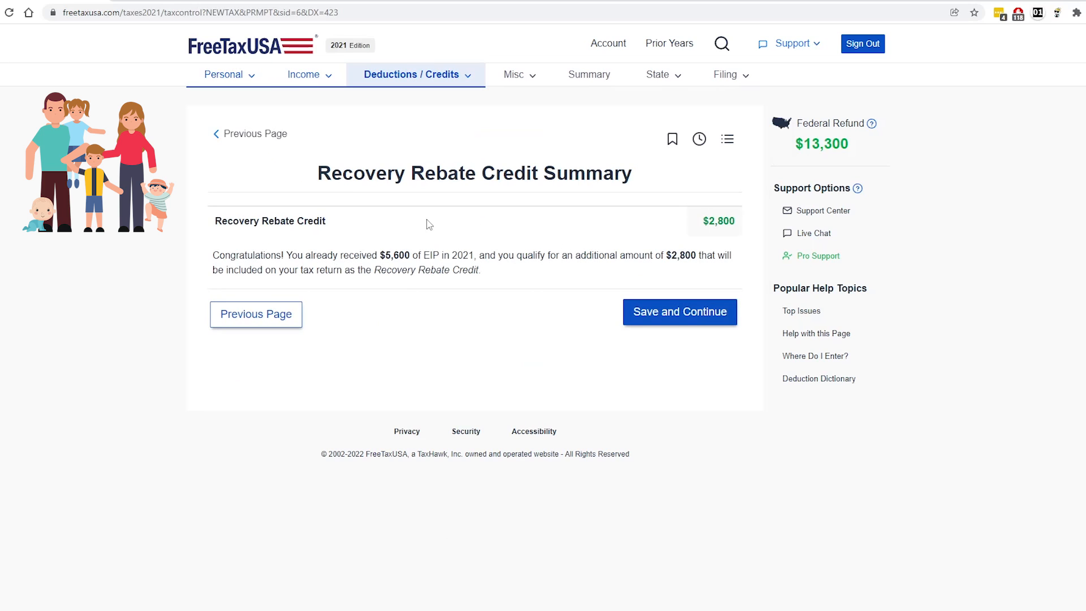
click(643, 315)
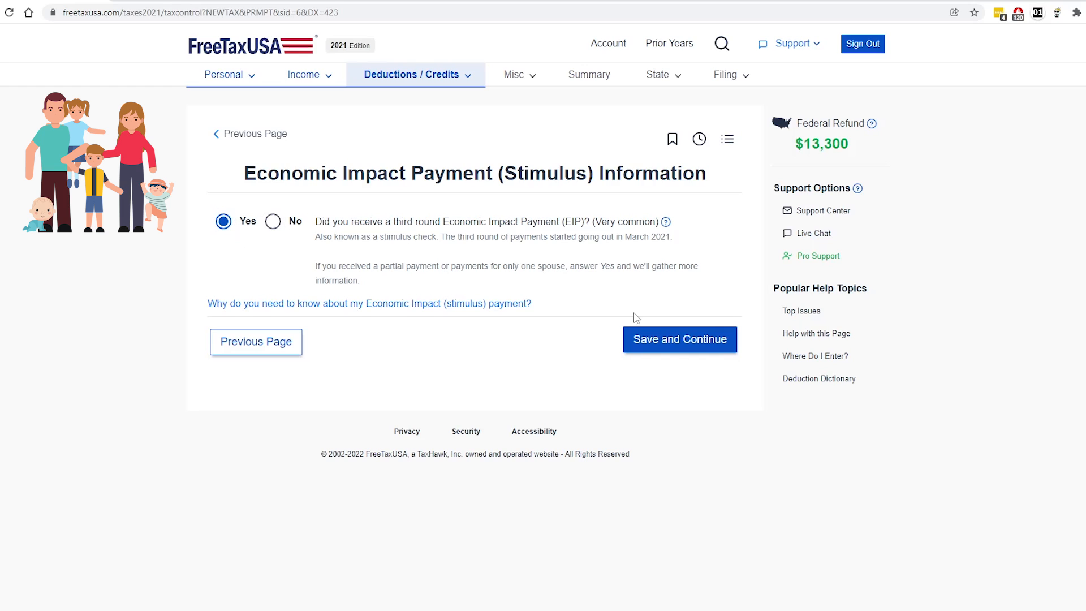
Keep Yes for the third round payment, set the EIP amount already received to $7,000, and save
click(684, 342)
double_click(652, 401)
text(7,00)
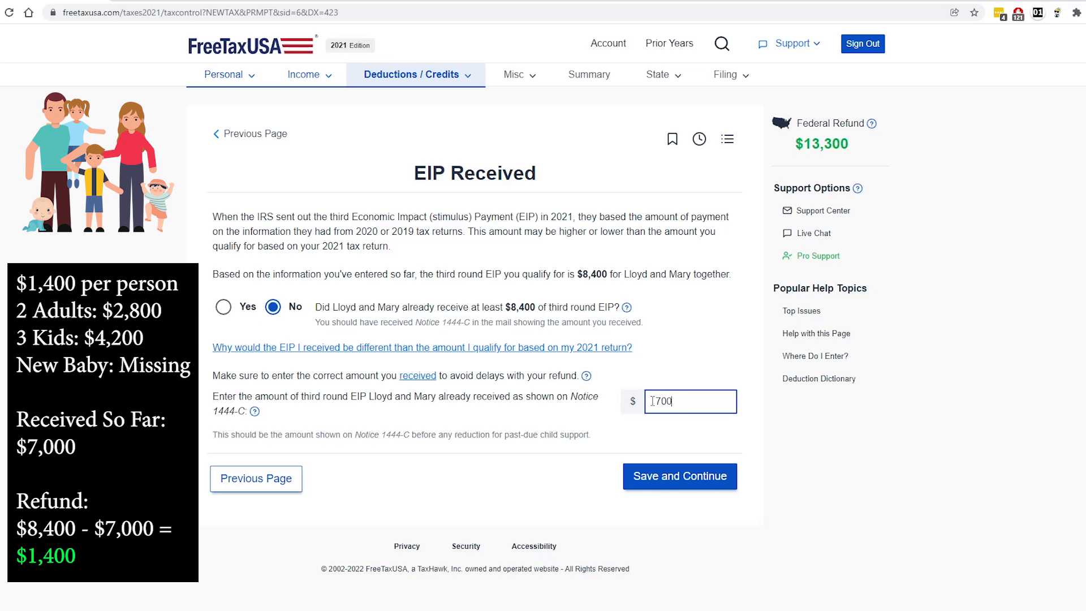
text(0)
click(686, 375)
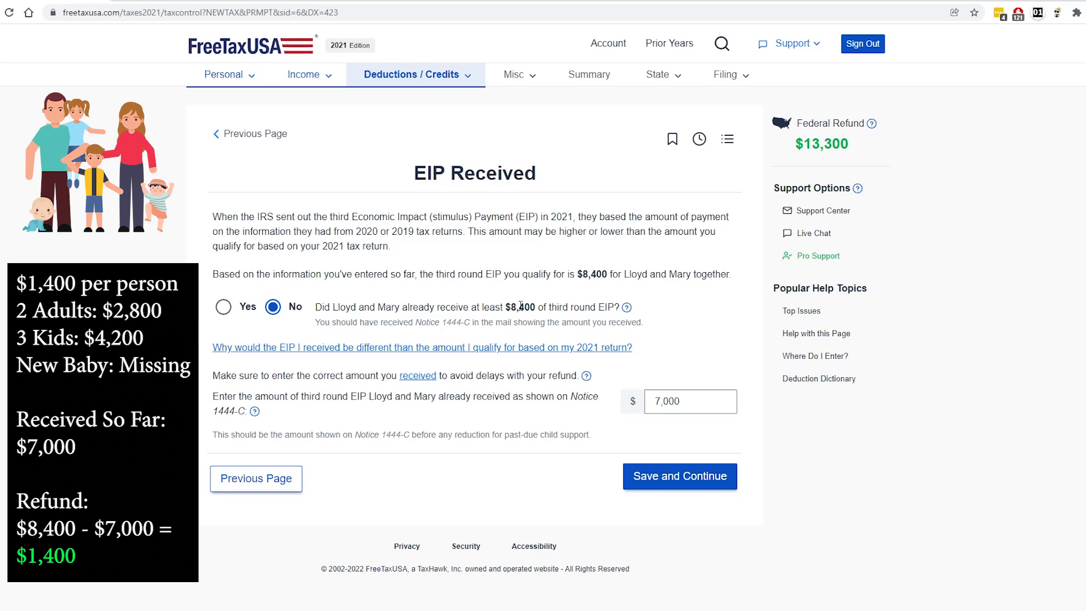
drag(714, 403, 647, 405)
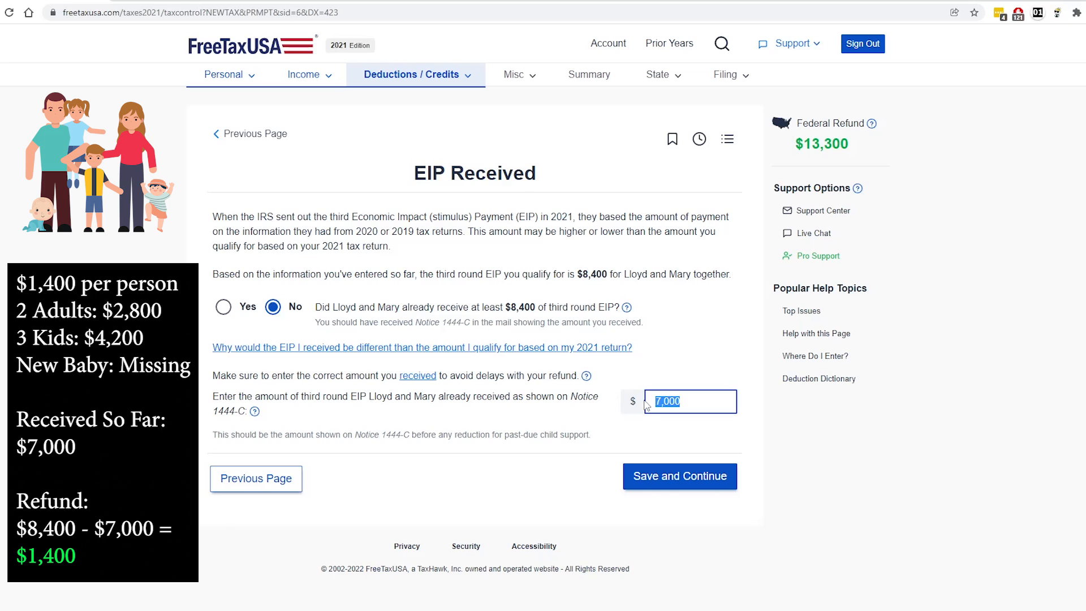
click(653, 477)
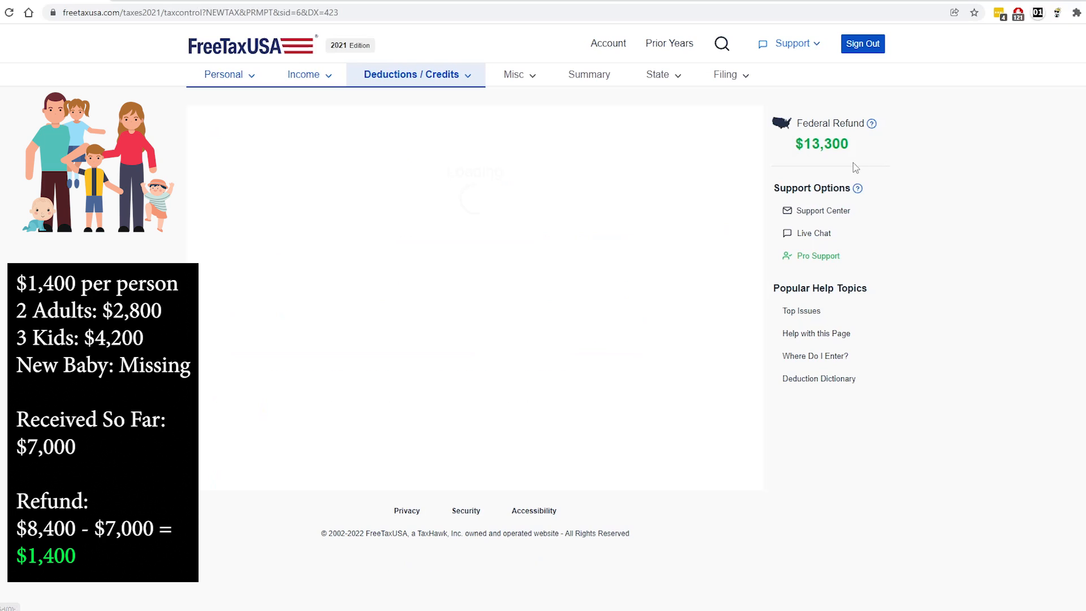